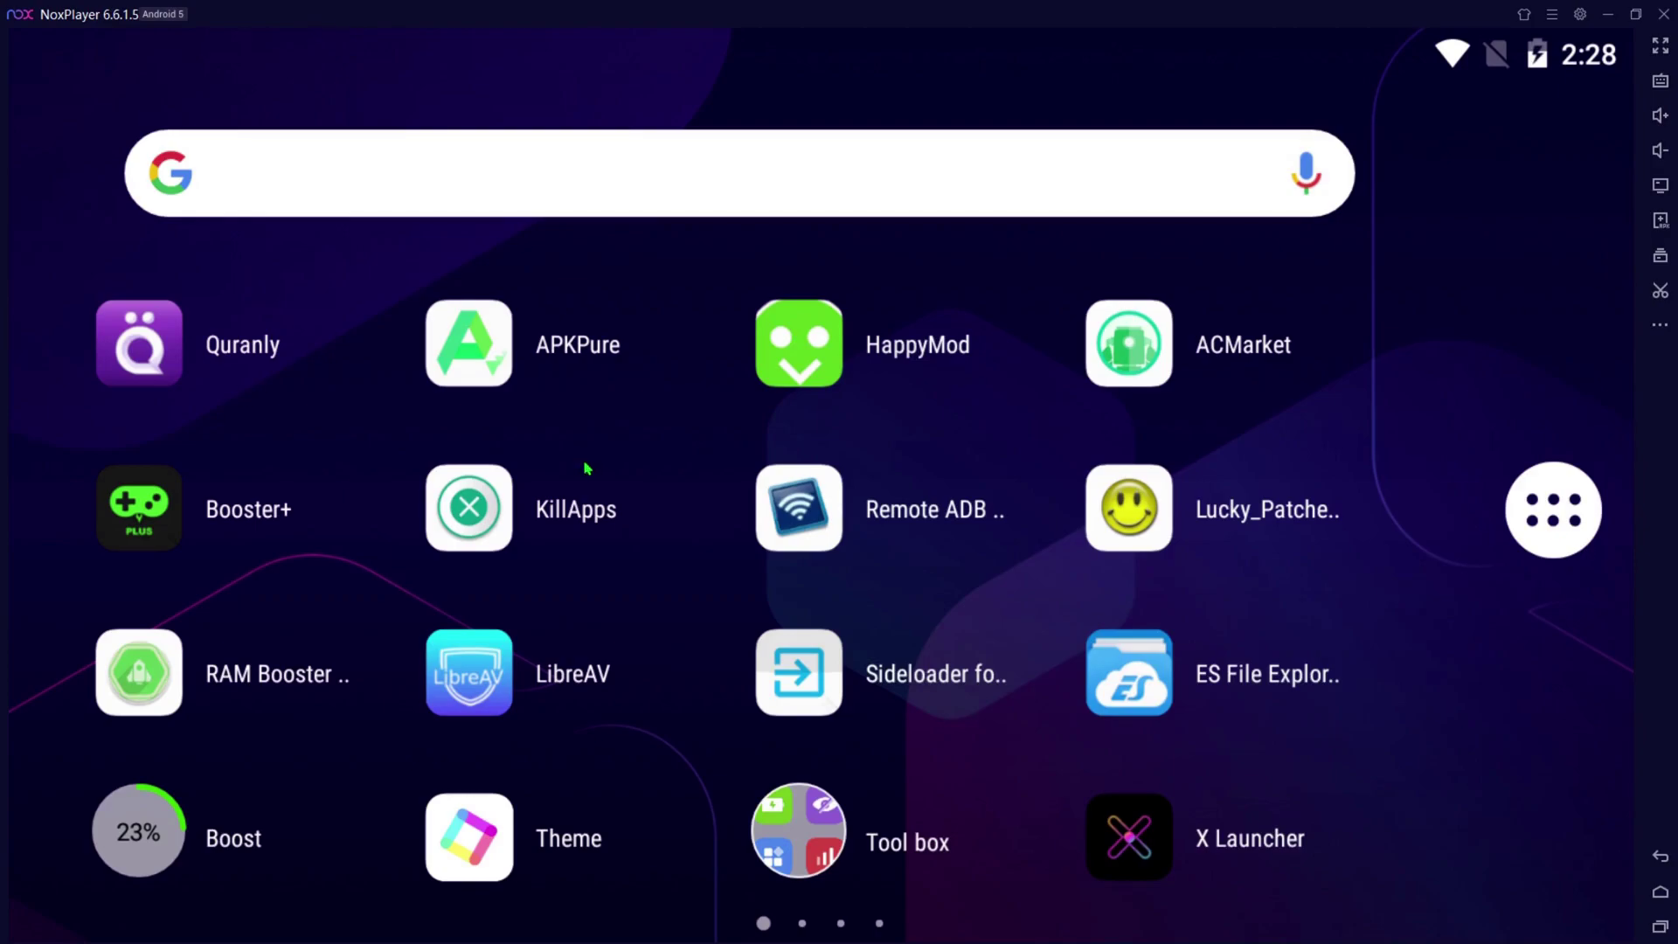
# - Return to the Browser's happymod.com results in fullscreen and open the HappyMod website
pyautogui.click(1657, 926)
pyautogui.click(1004, 566)
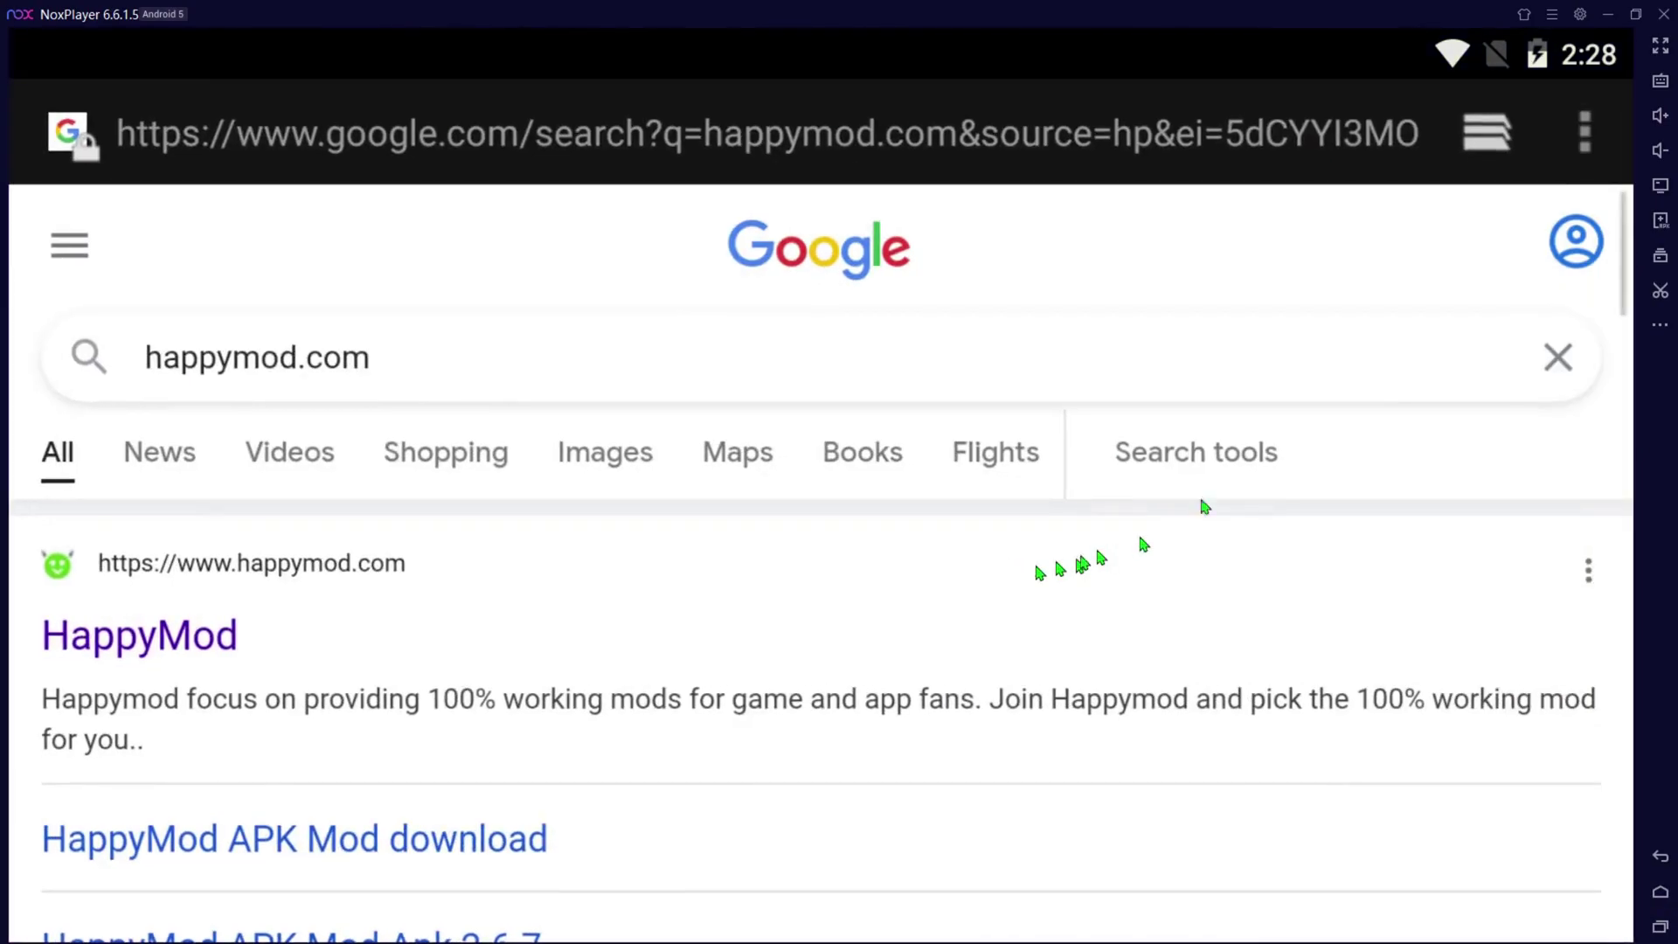
pyautogui.press('F11')
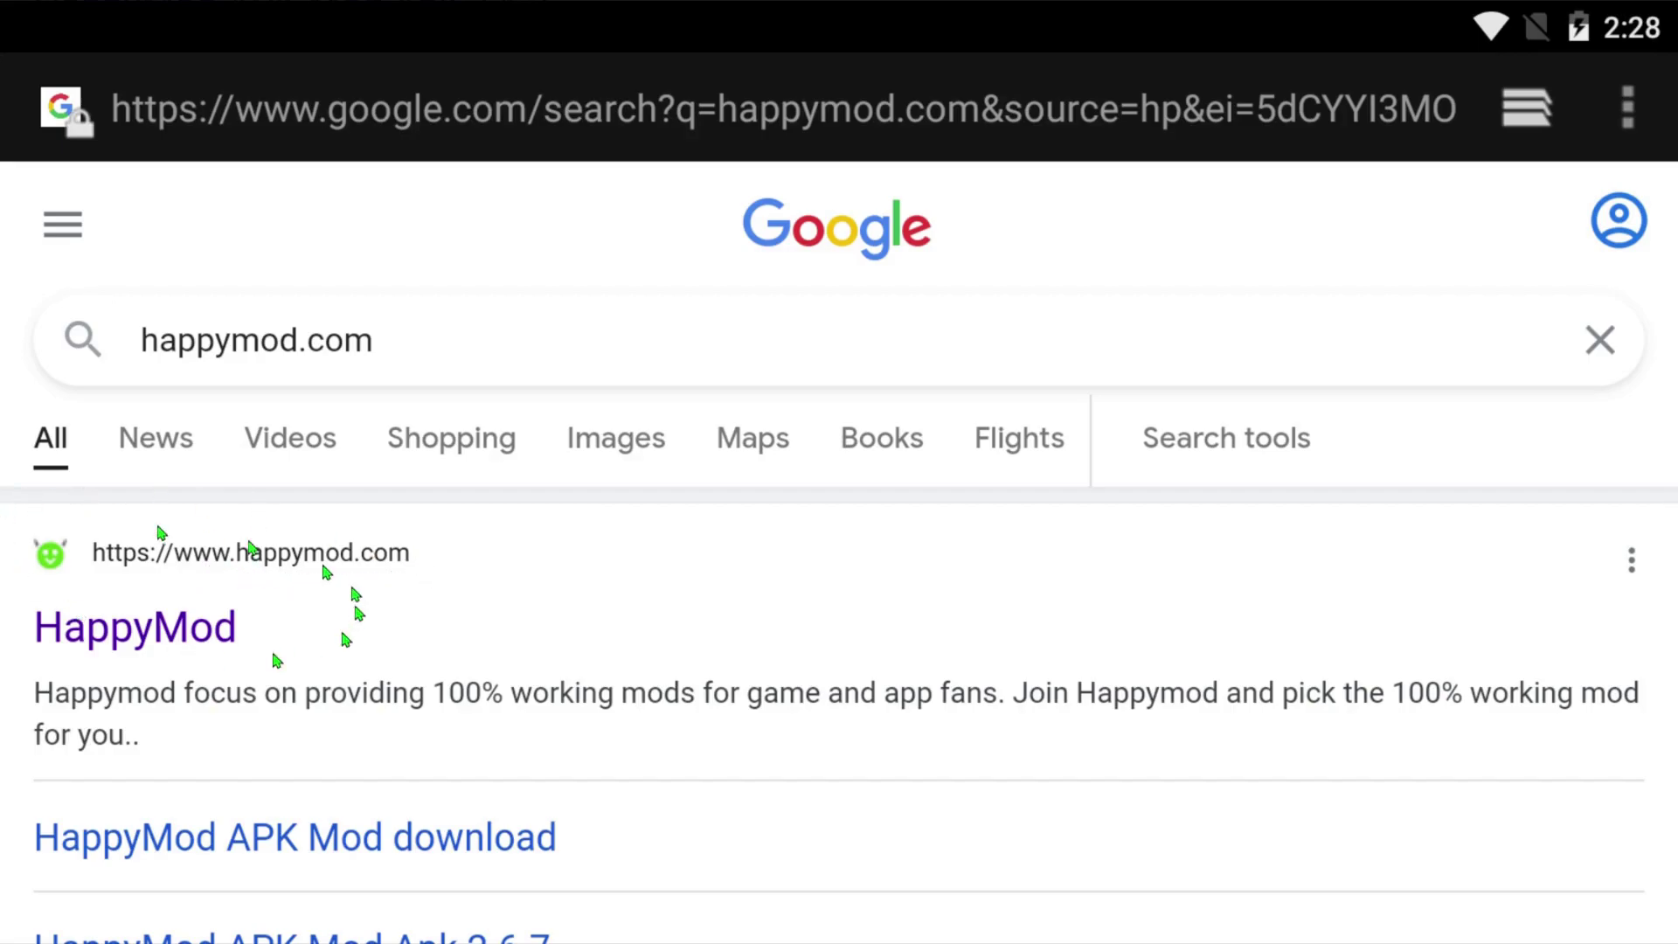
pyautogui.click(175, 624)
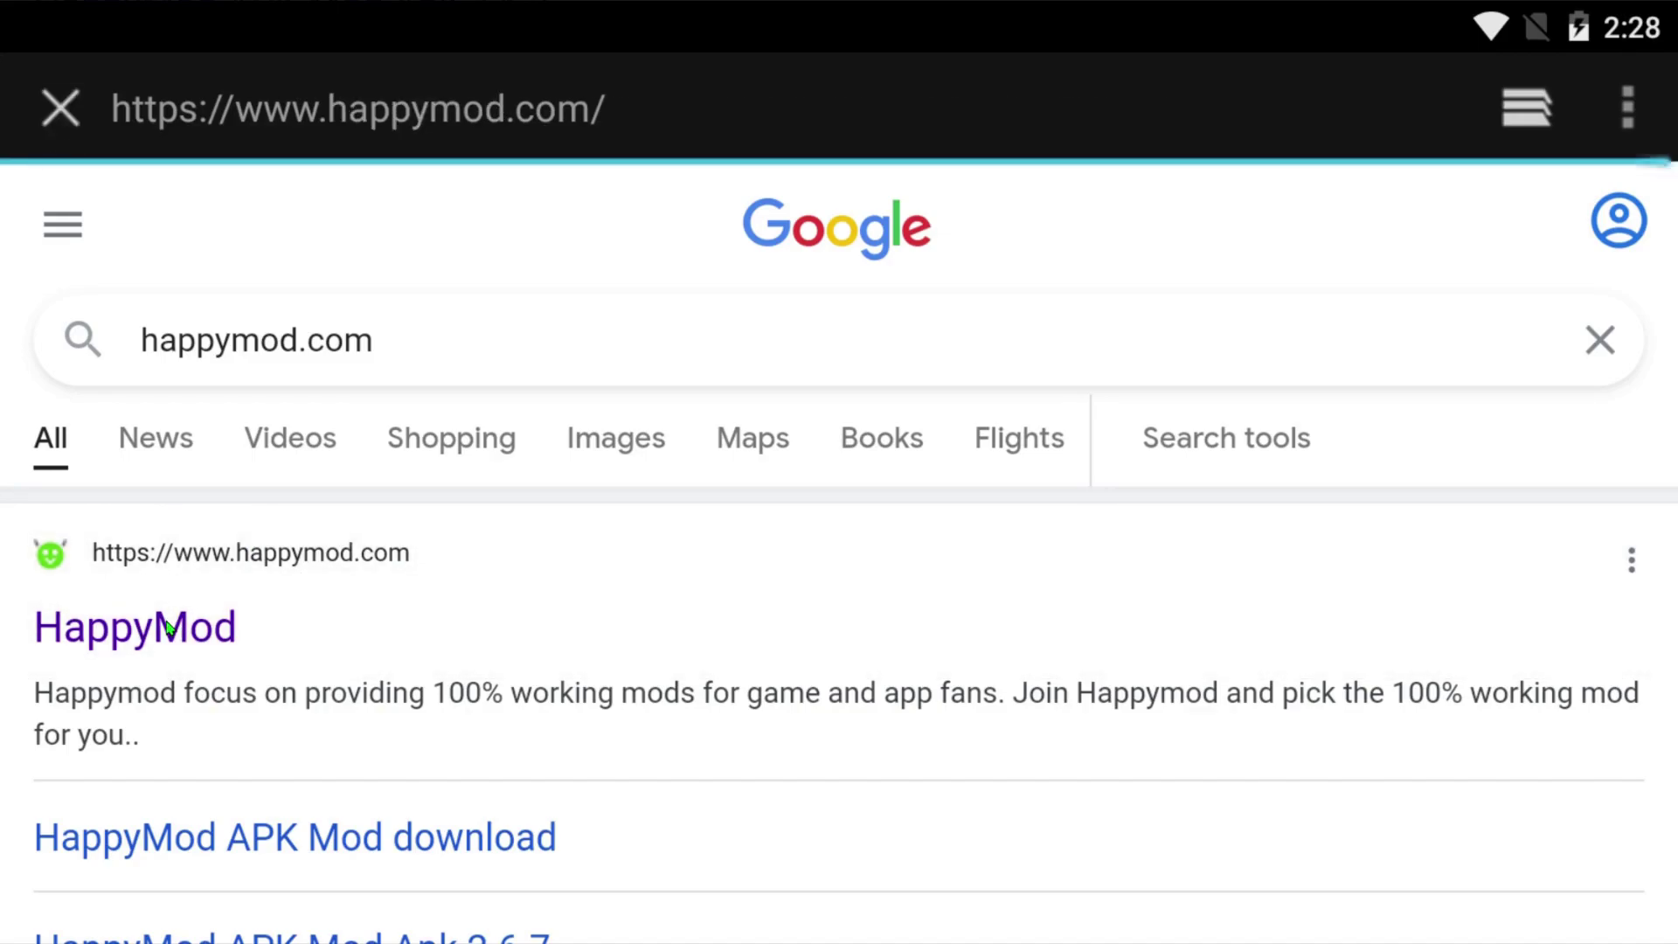
pyautogui.scroll(-2, 1011, 877)
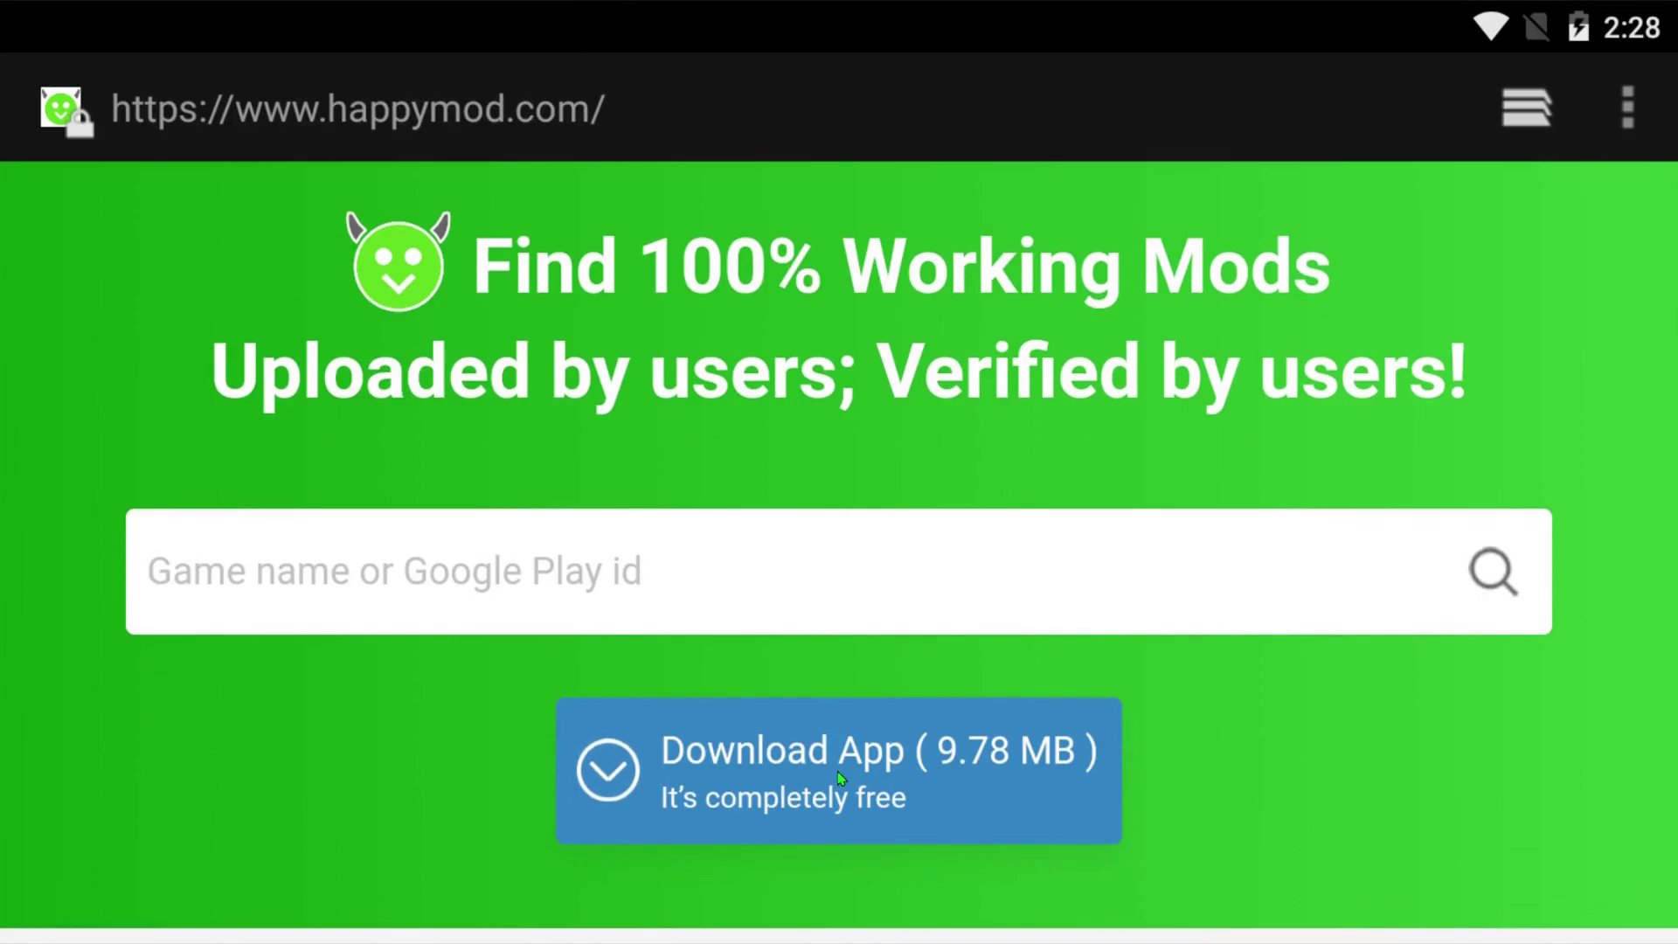
# - Download HappyMod-2-6-7.apk with the browser, check its progress, then return to the home screen
pyautogui.click(989, 775)
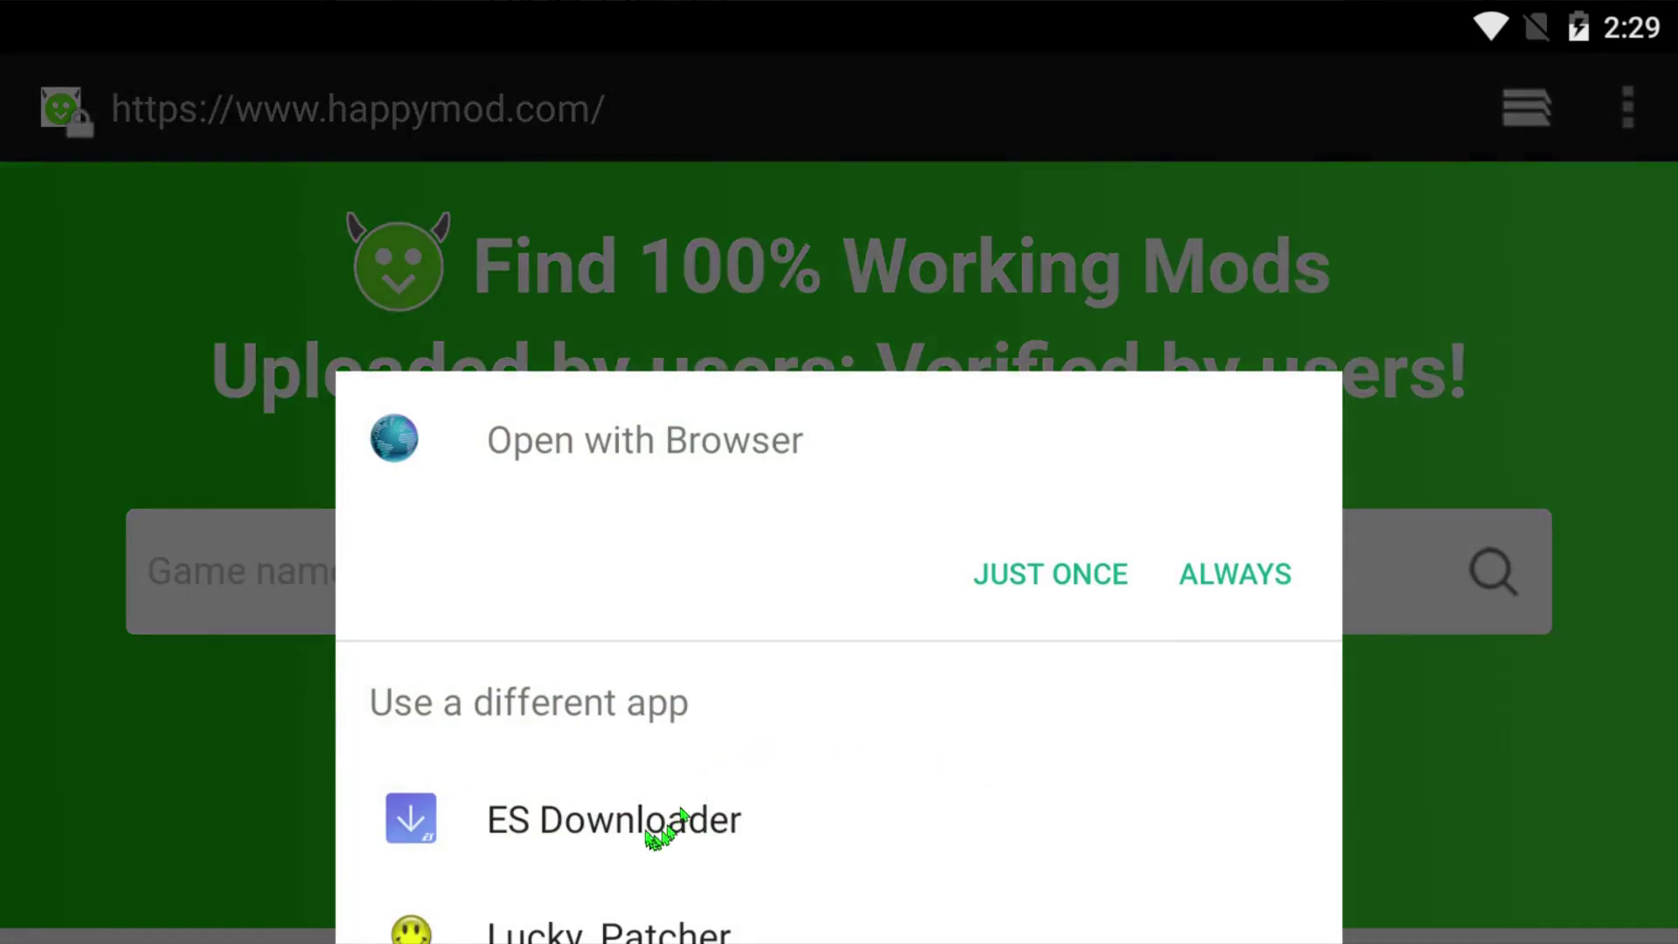
pyautogui.click(1078, 580)
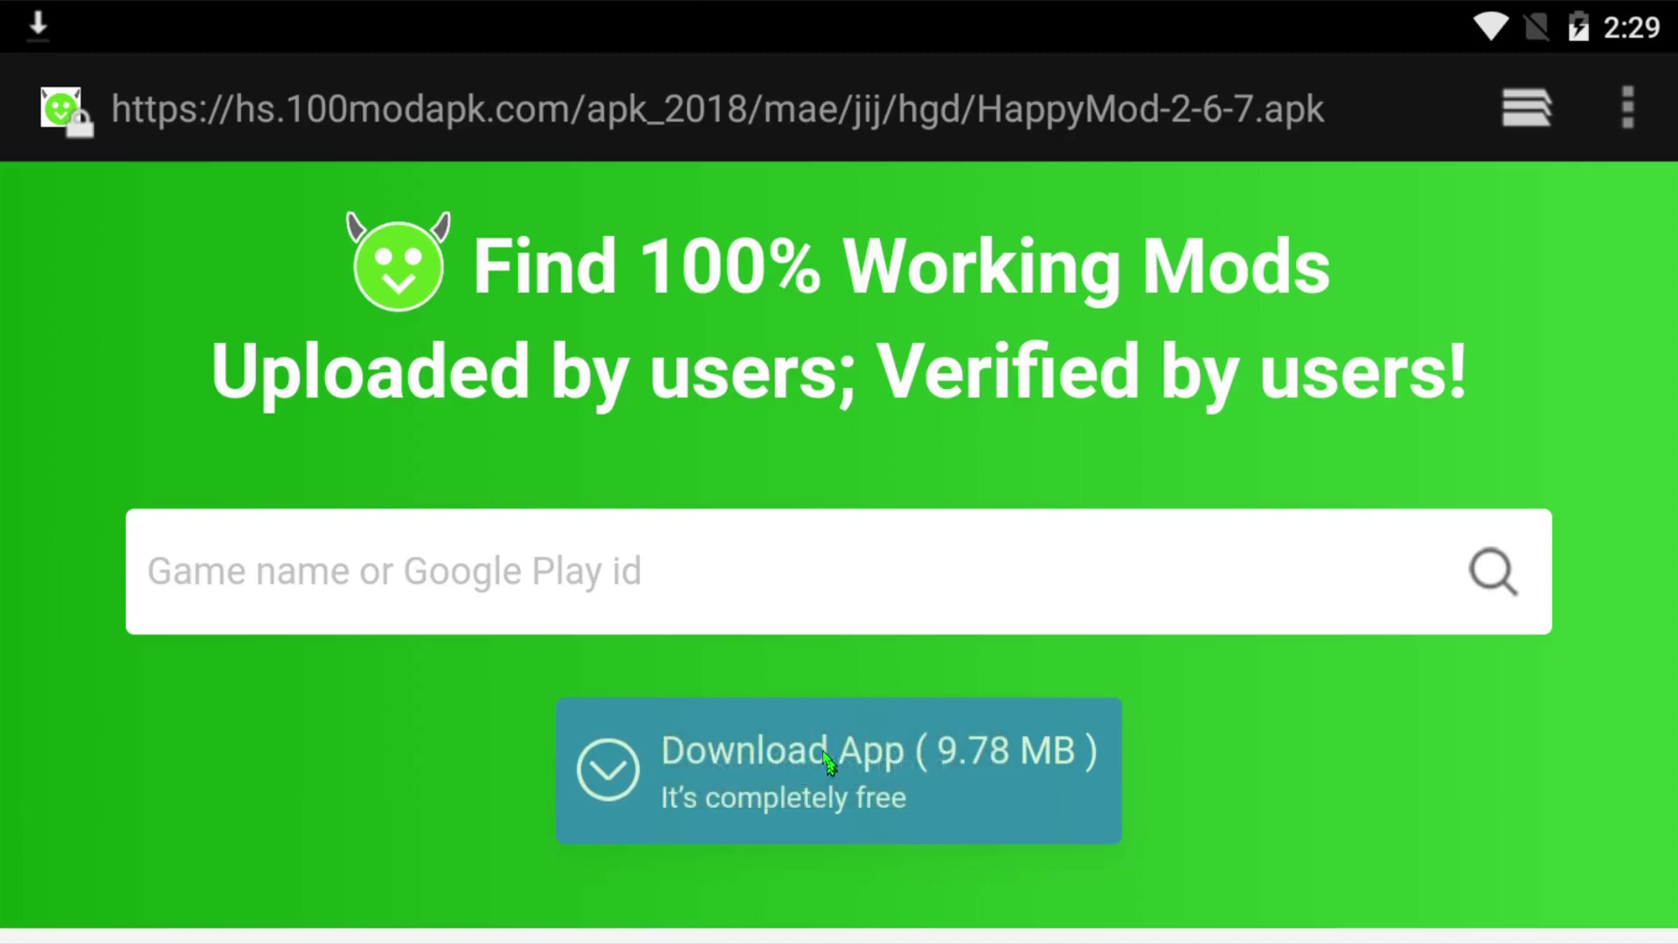
pyautogui.moveTo(267, 38); pyautogui.dragTo(244, 516)
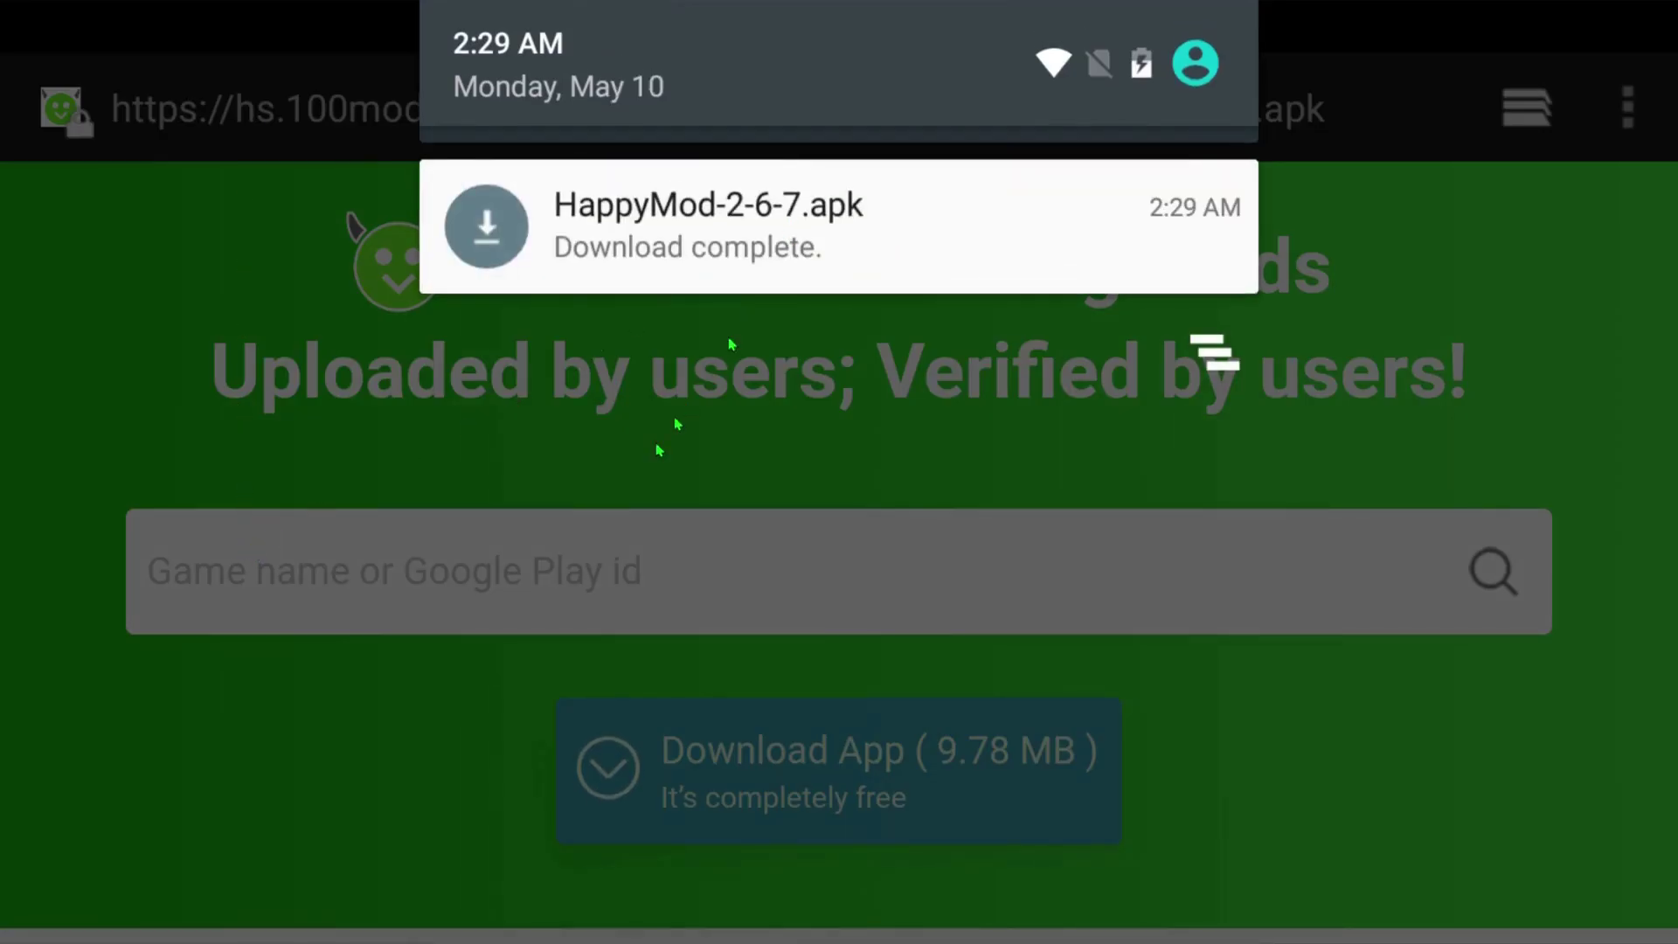
pyautogui.click(842, 600)
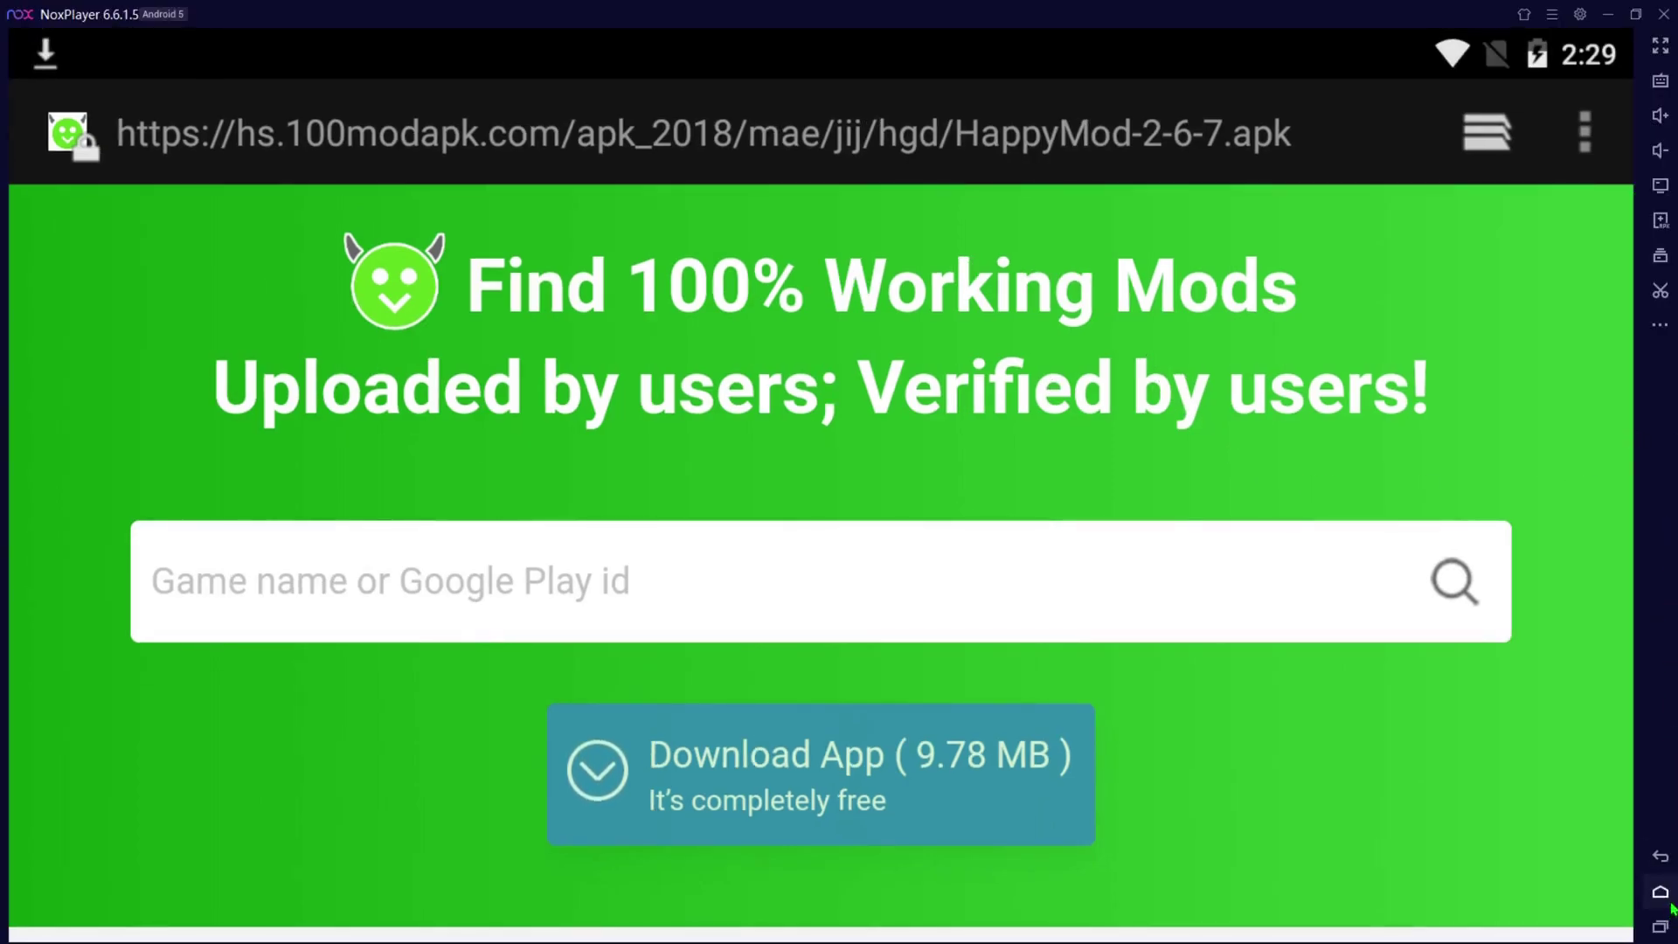
pyautogui.click(1660, 891)
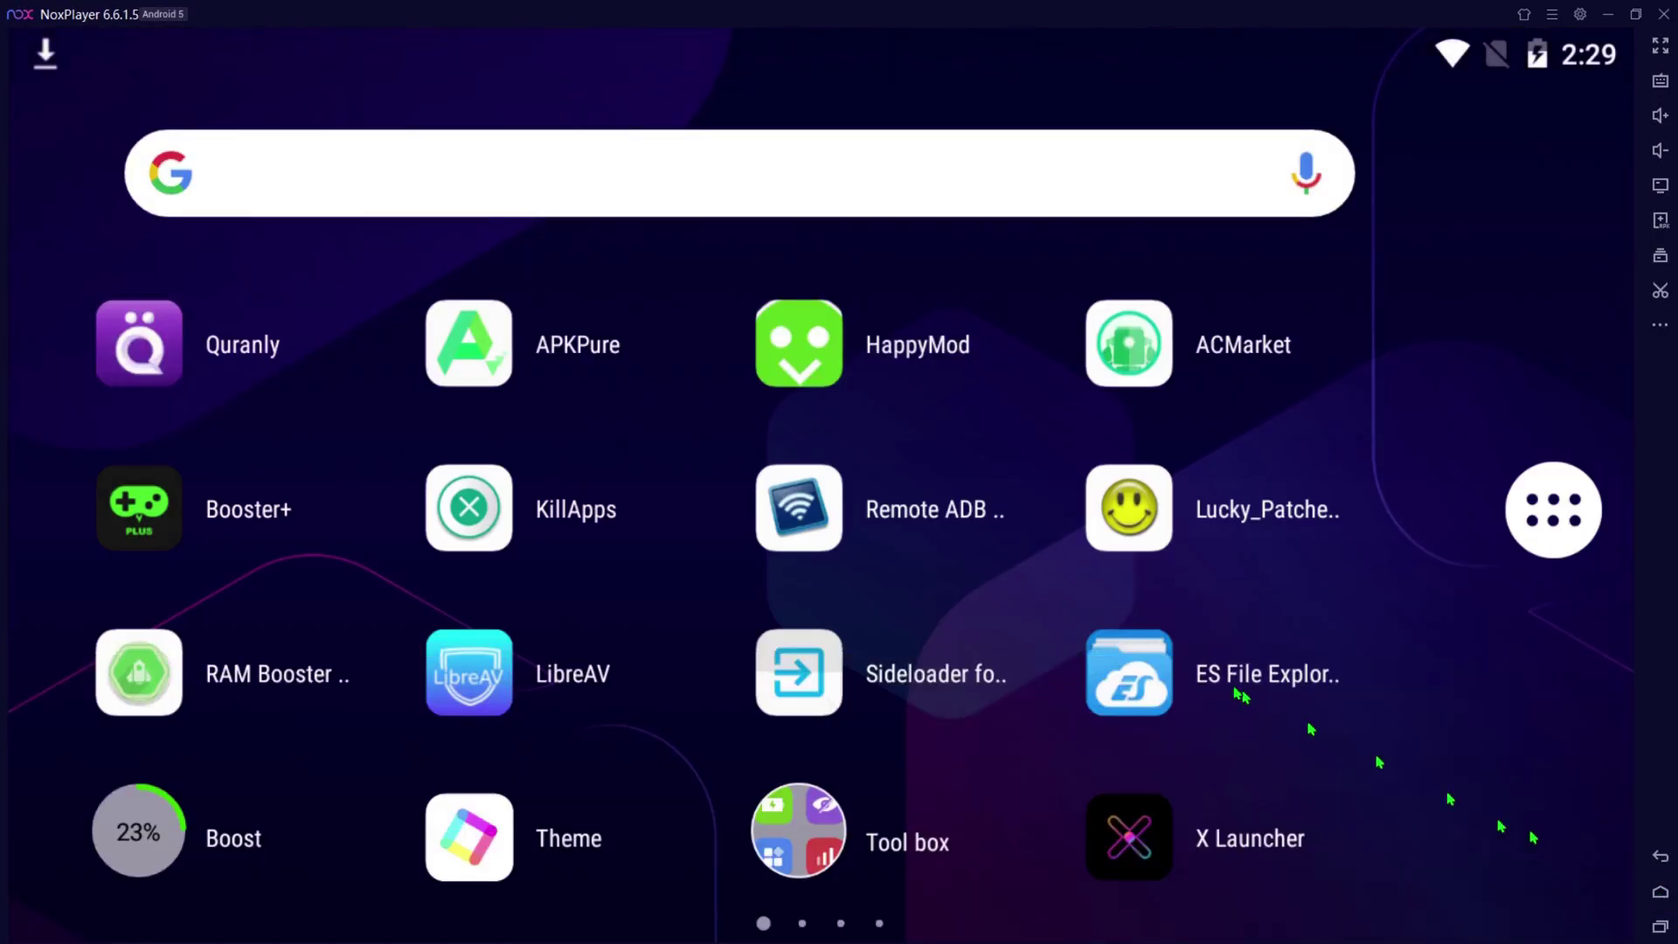
# - Launch APKPure in fullscreen, dismiss the version update offer, and go to its search page
pyautogui.click(494, 347)
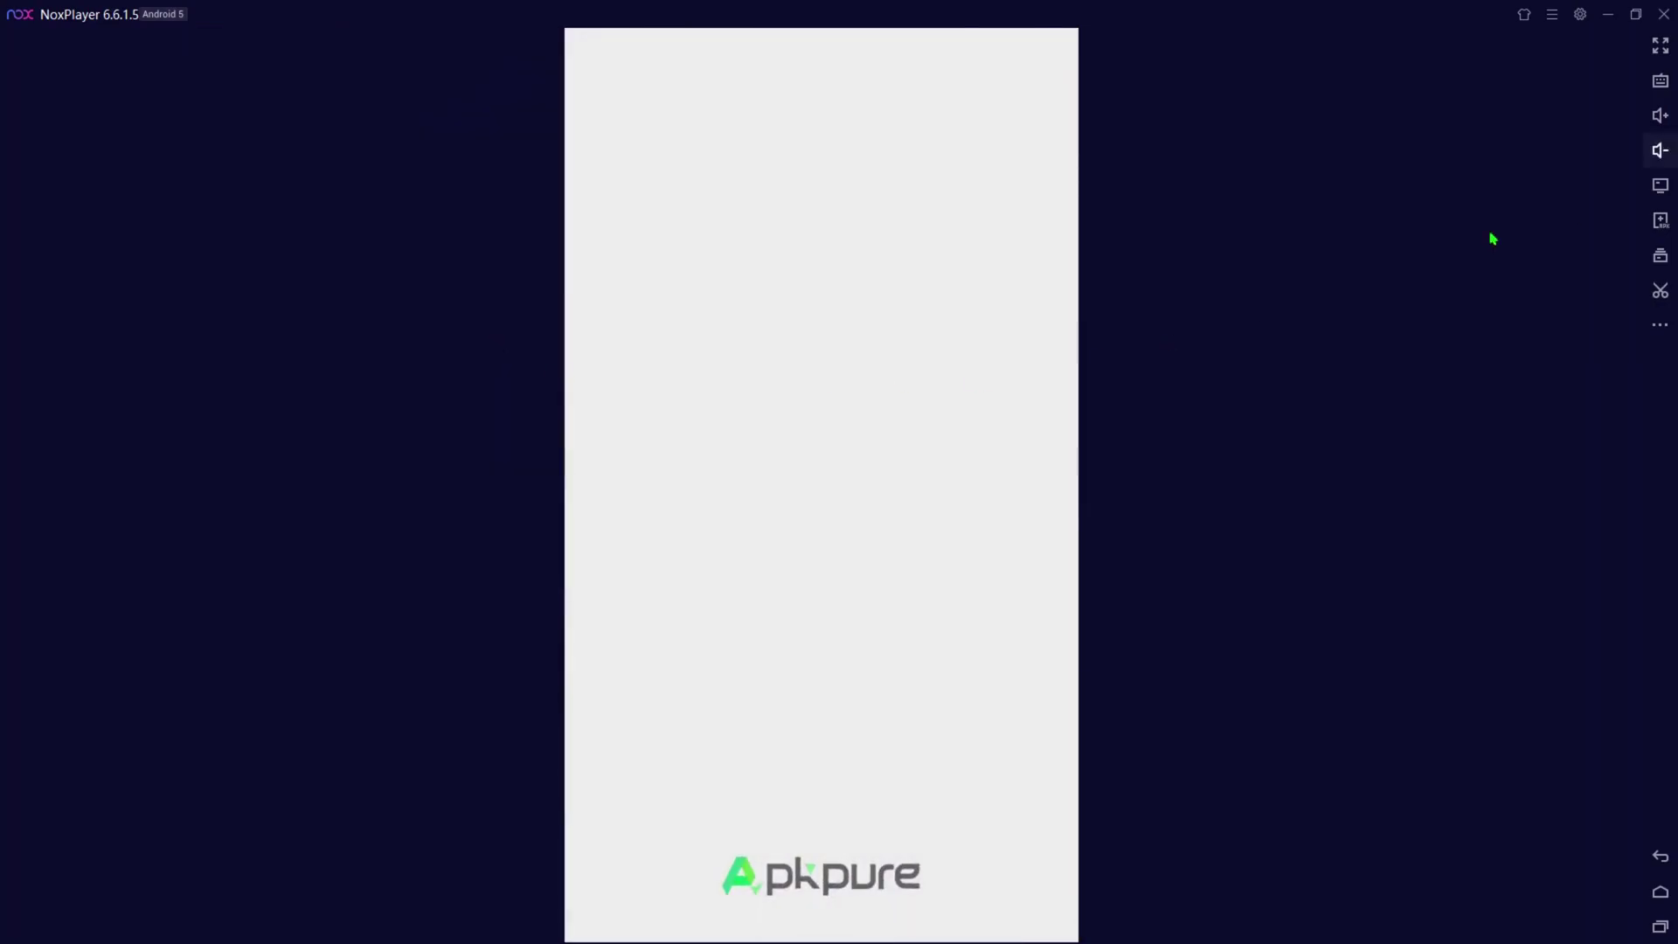
pyautogui.click(1660, 46)
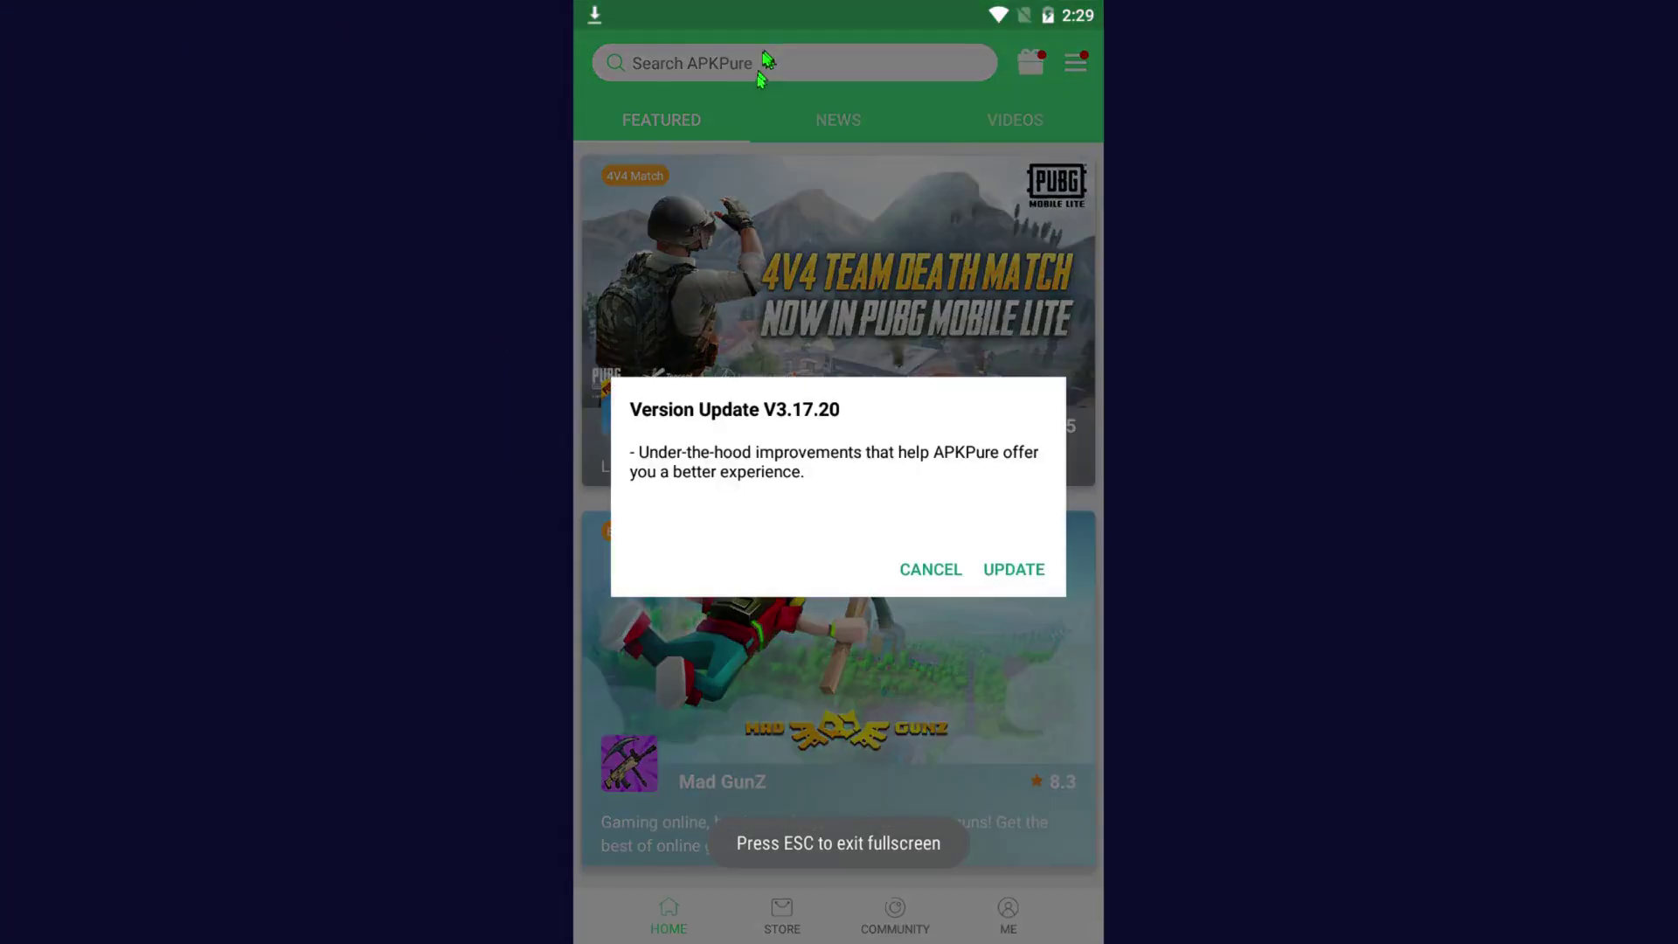
pyautogui.click(922, 571)
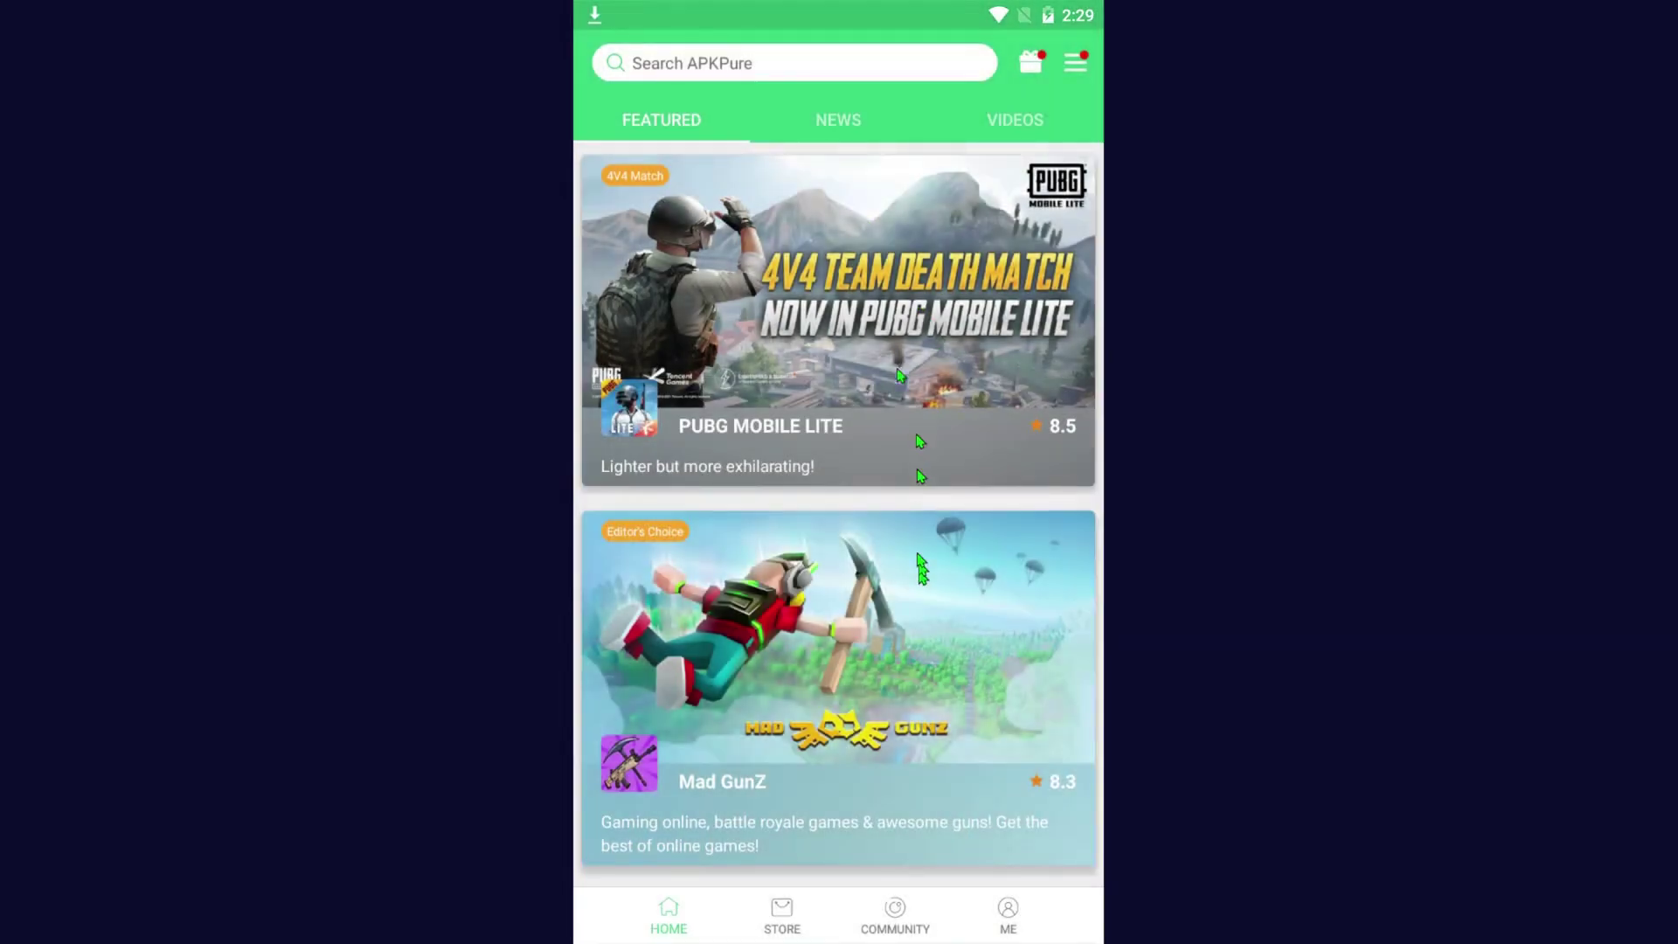
pyautogui.click(756, 69)
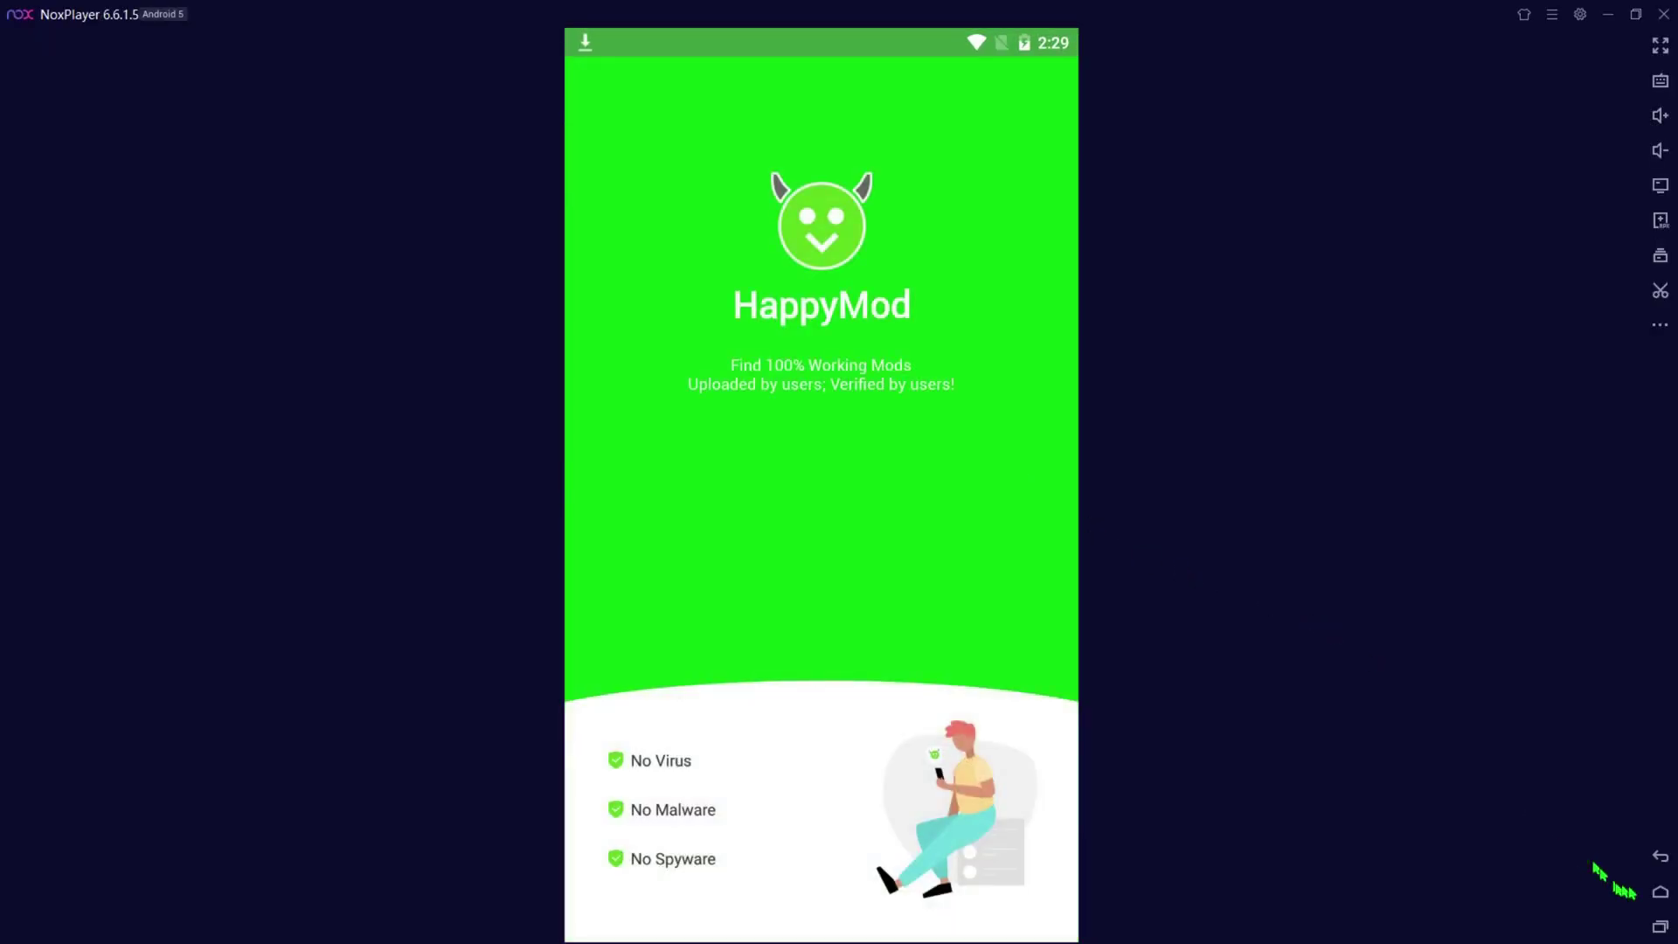
# - Uninstall the HappyMod app from the home screen, then reopen APKPure's happymod results
pyautogui.click(1658, 892)
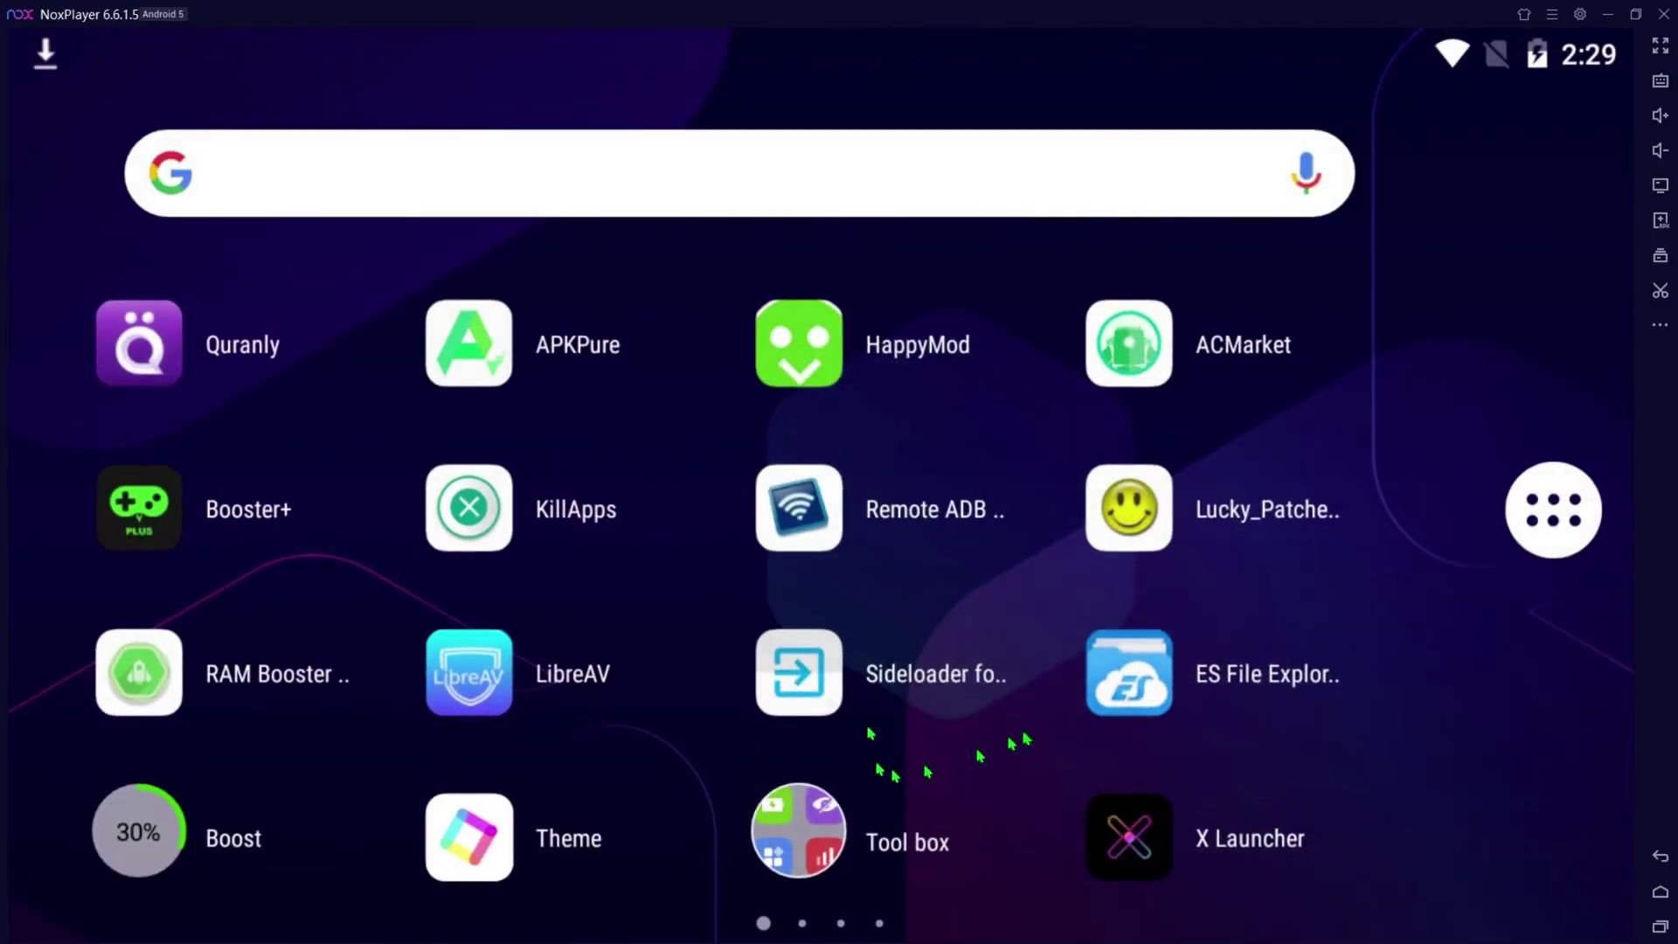
pyautogui.click(797, 371)
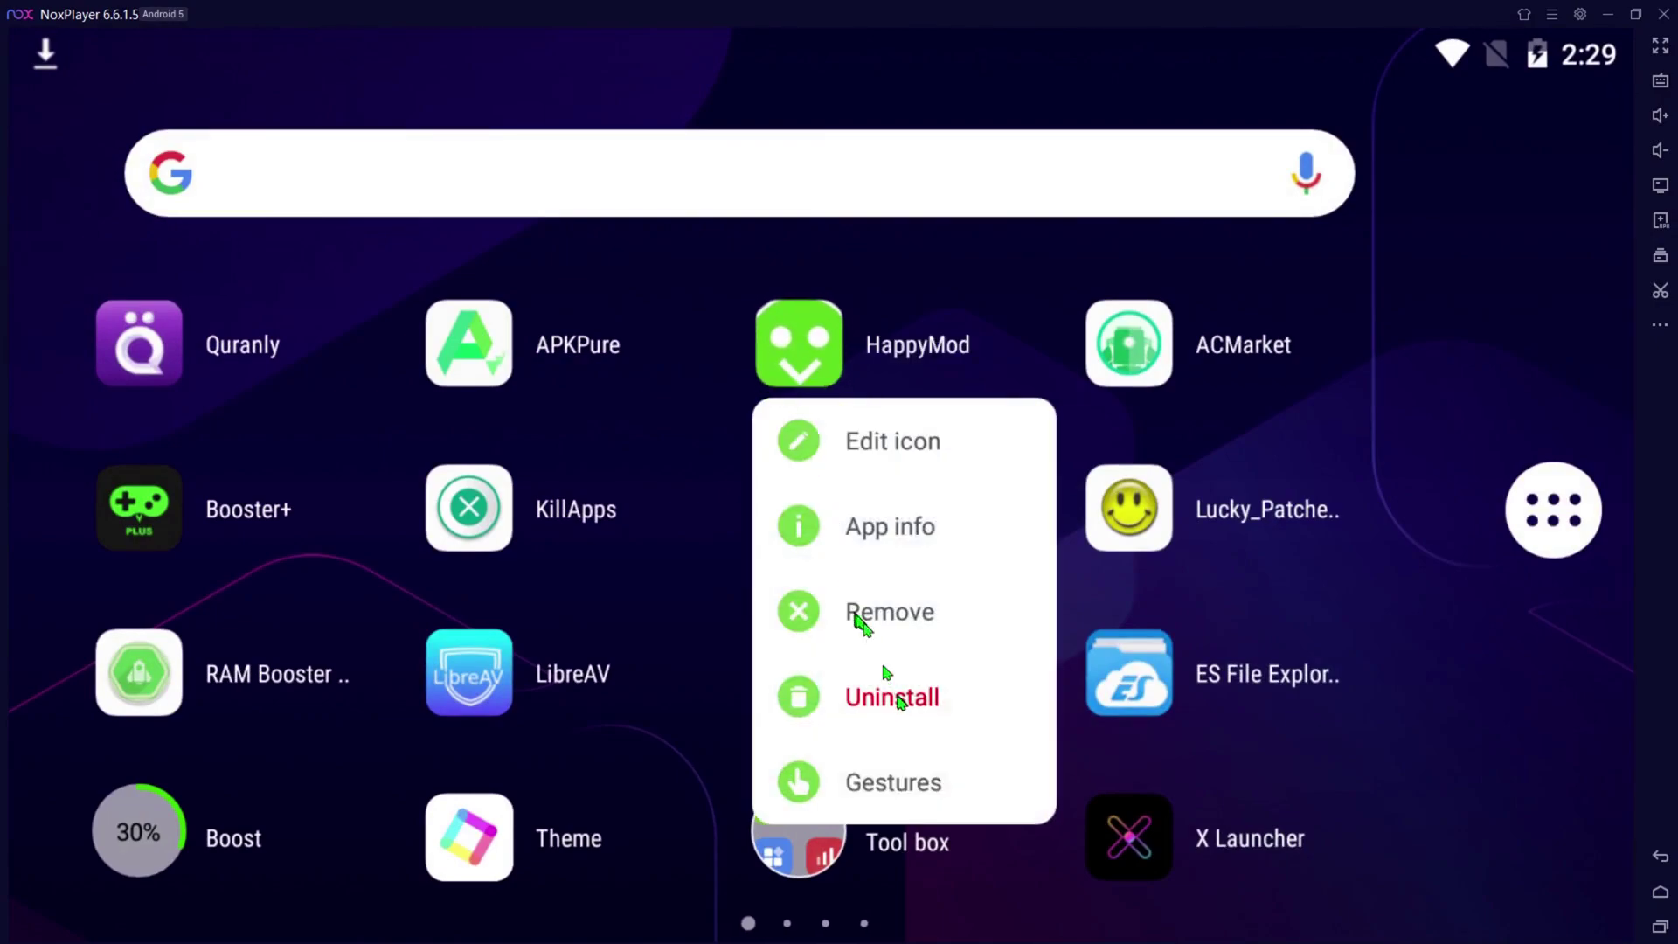
pyautogui.click(900, 696)
pyautogui.click(1229, 614)
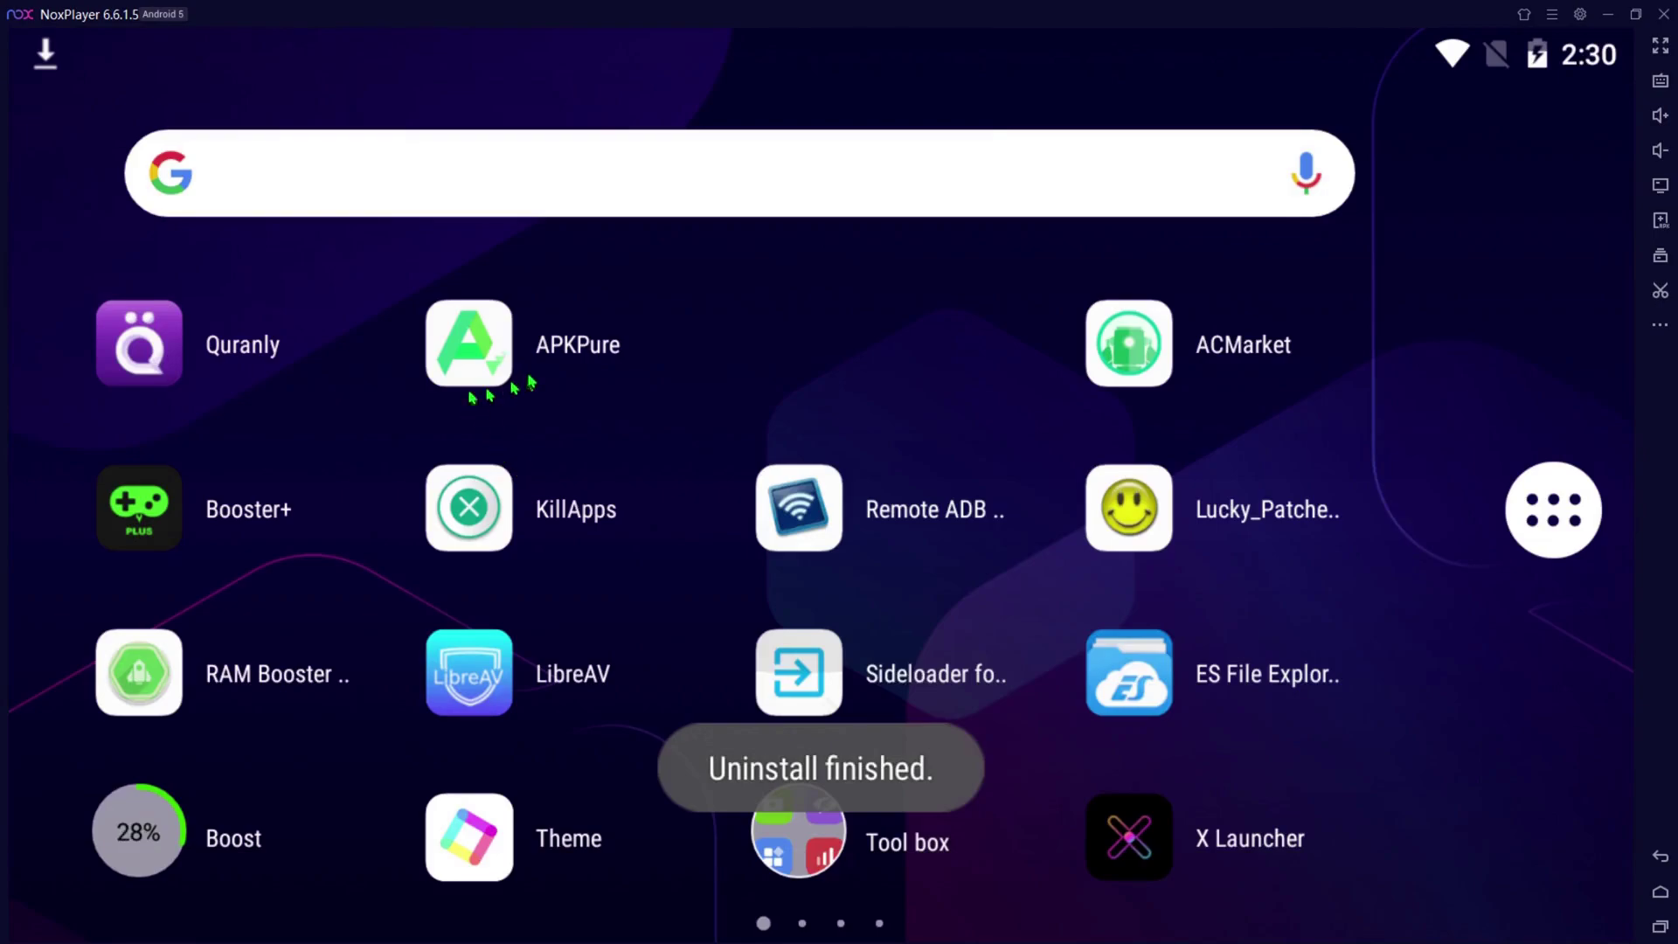
pyautogui.click(494, 359)
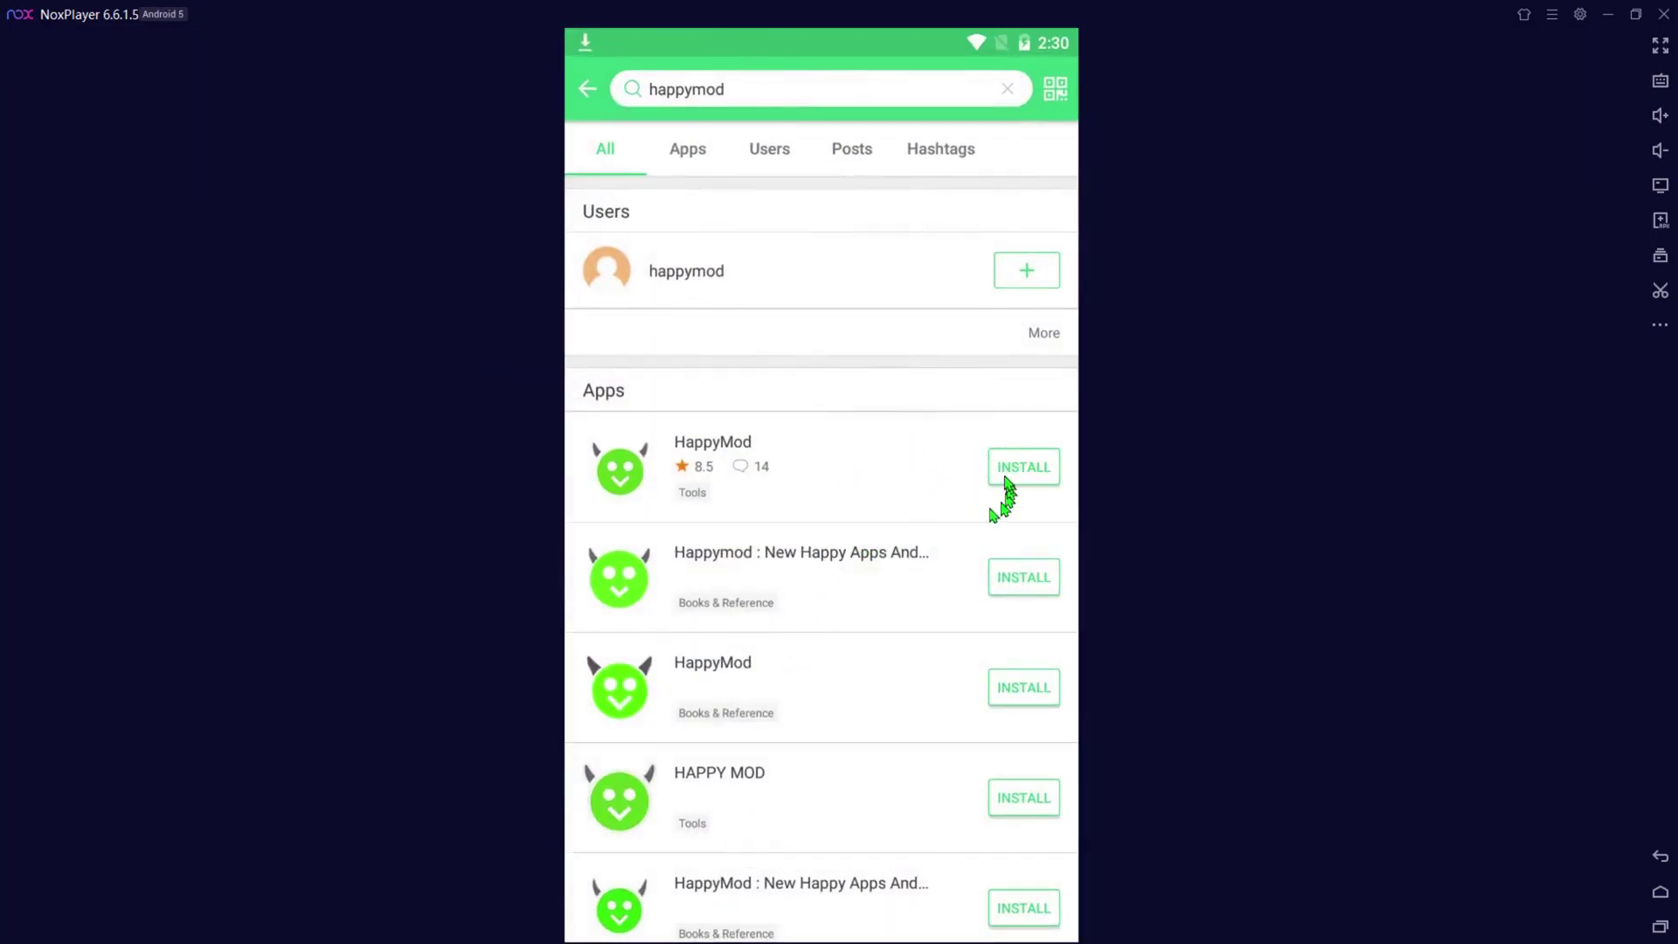
# - Install the first HappyMod result, rated 8.5, from APKPure via the package installer
pyautogui.click(1005, 478)
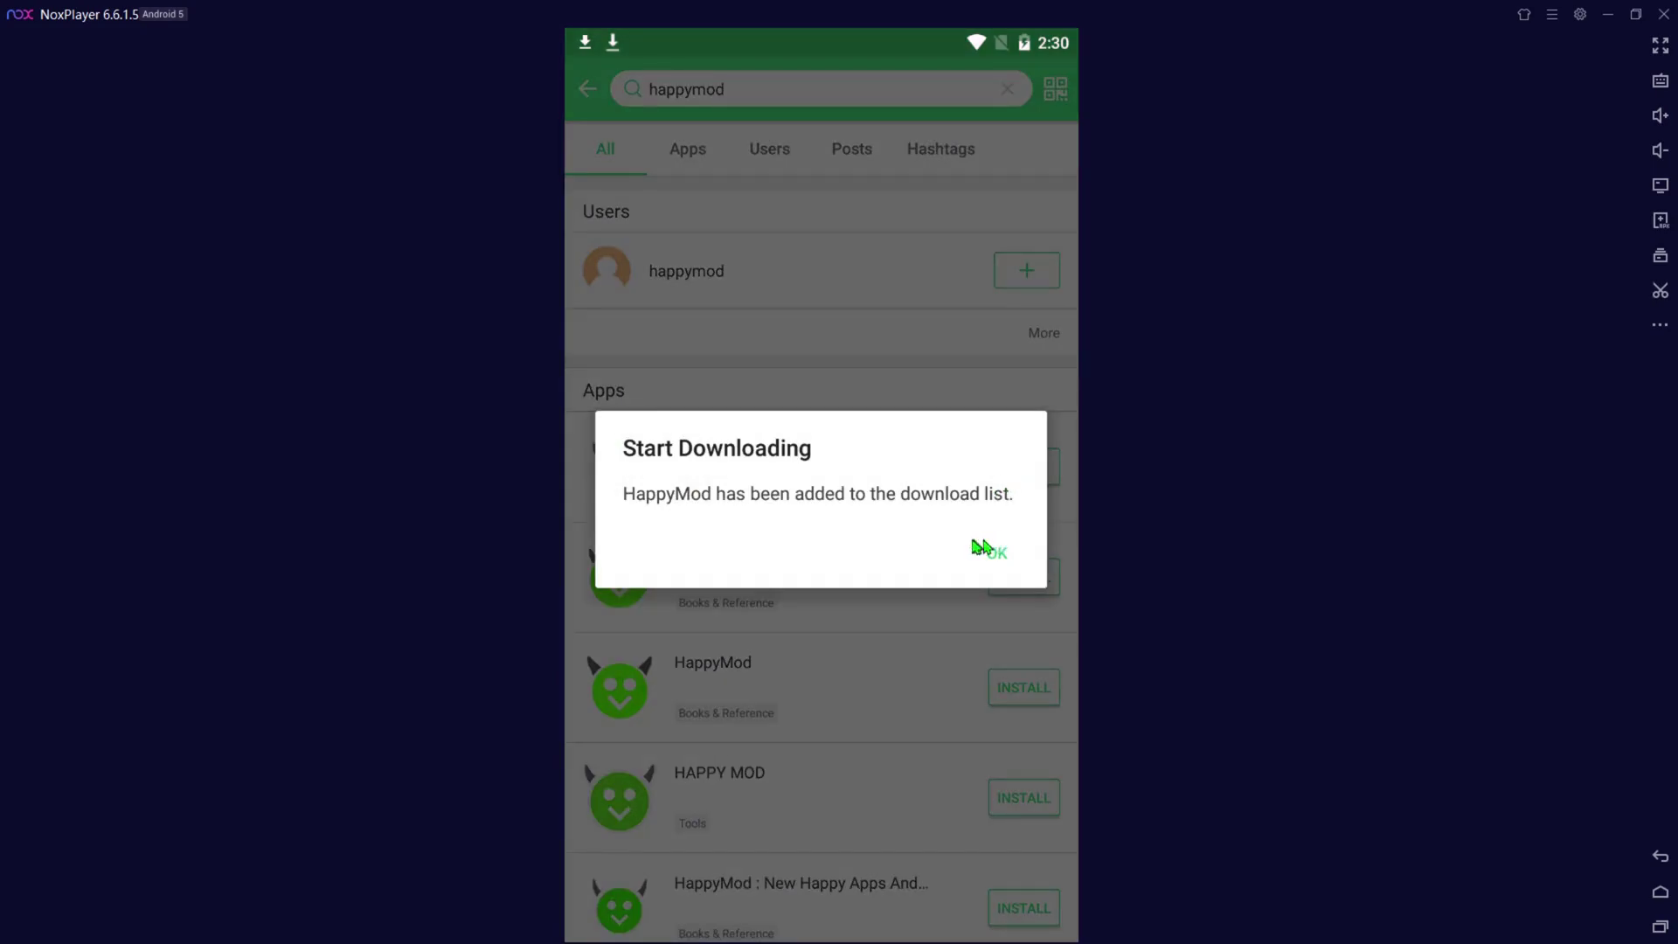
pyautogui.click(996, 554)
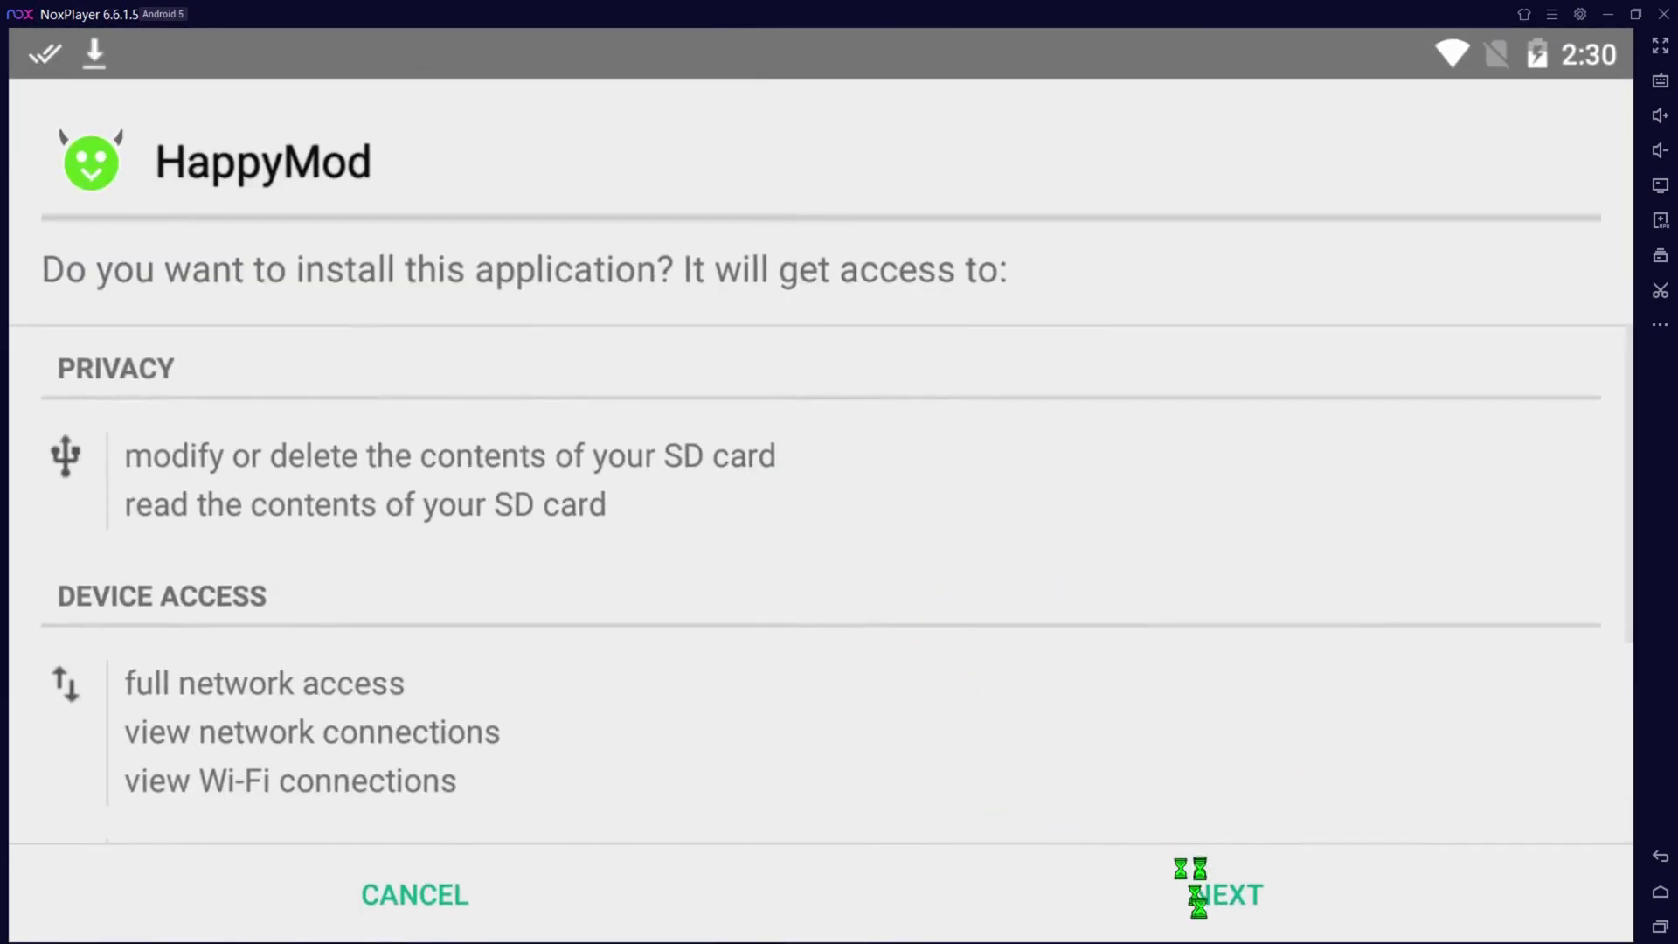
pyautogui.click(1225, 891)
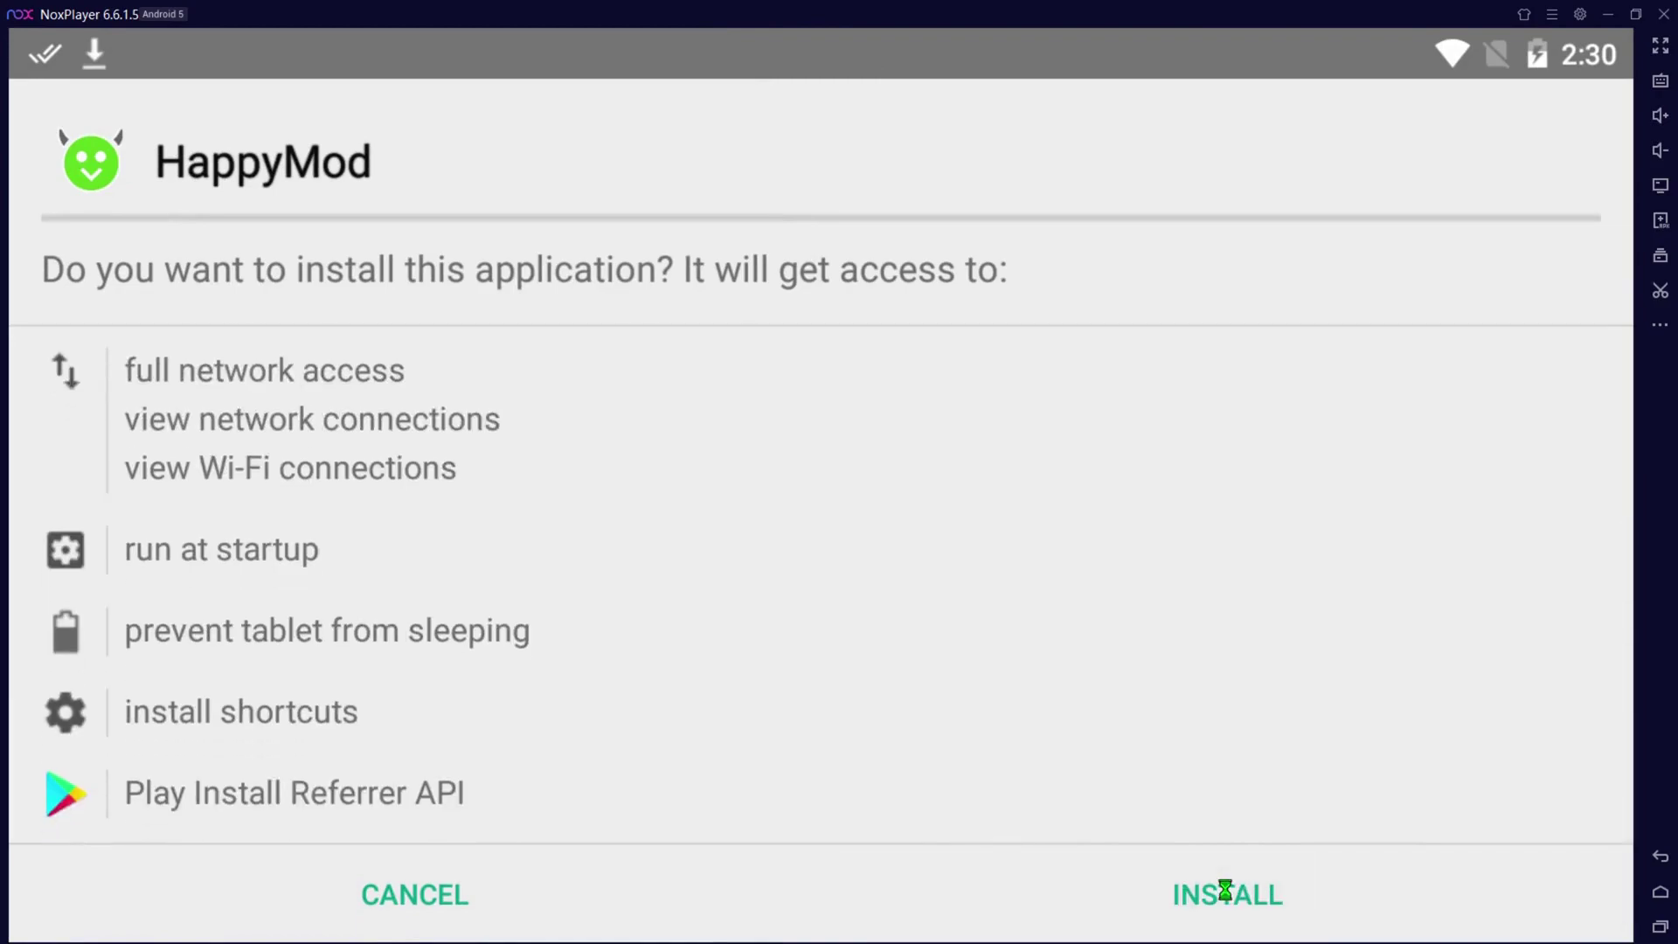
pyautogui.click(1224, 891)
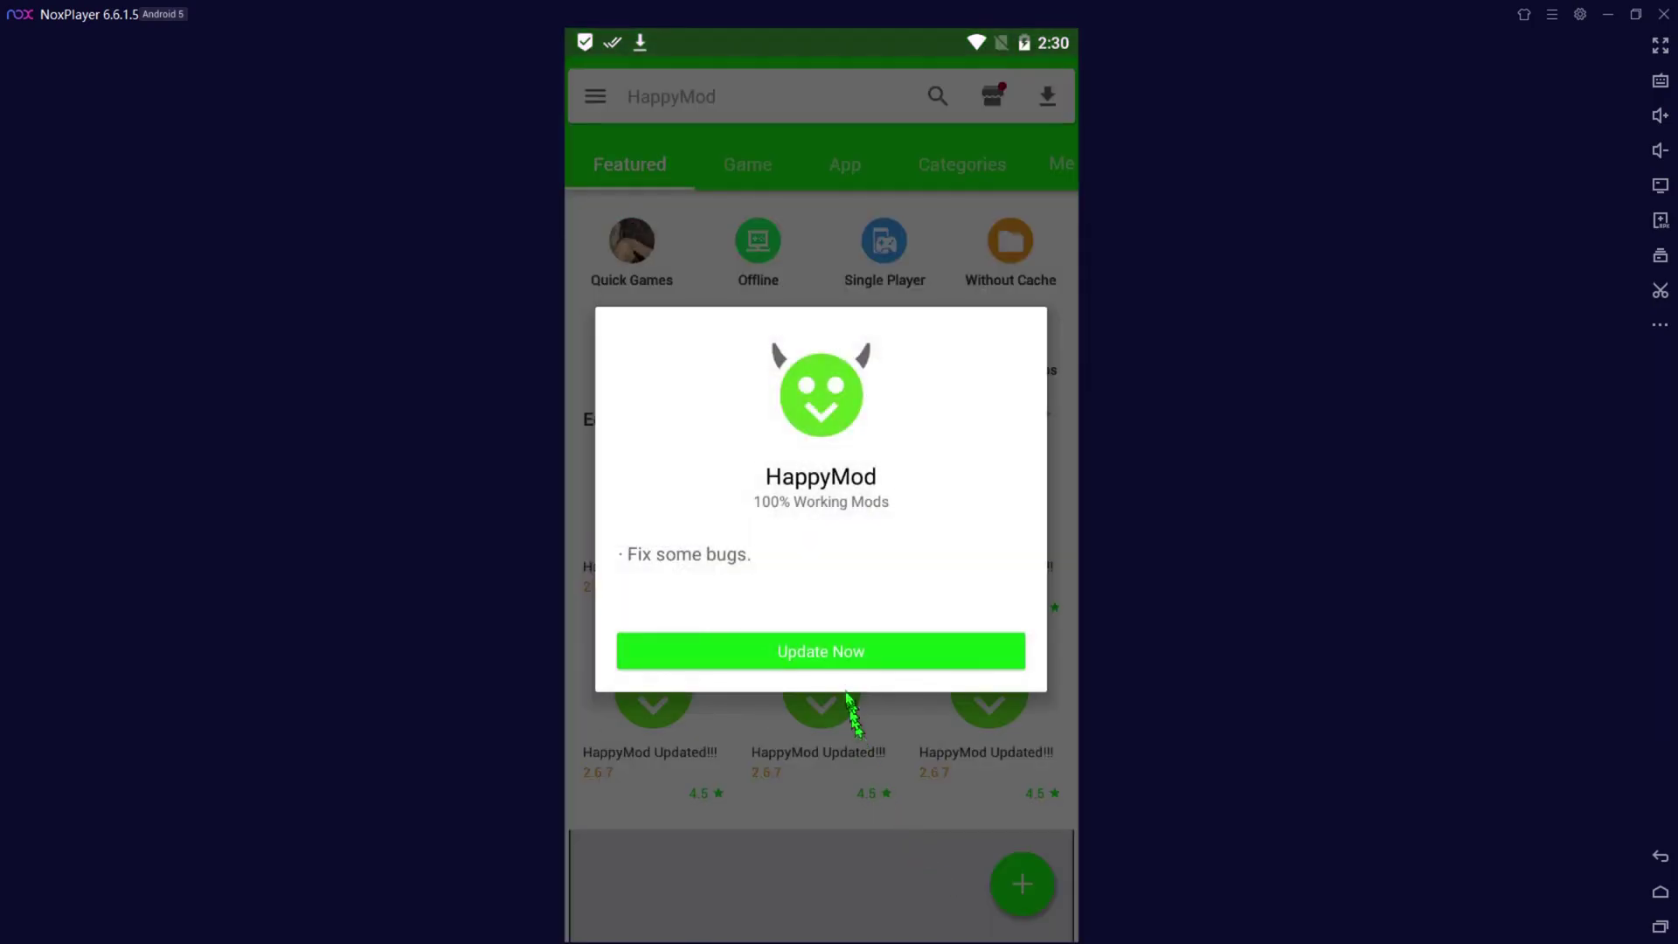
# - Apply HappyMod's in-app update through the package installer and launch the updated app
pyautogui.click(845, 653)
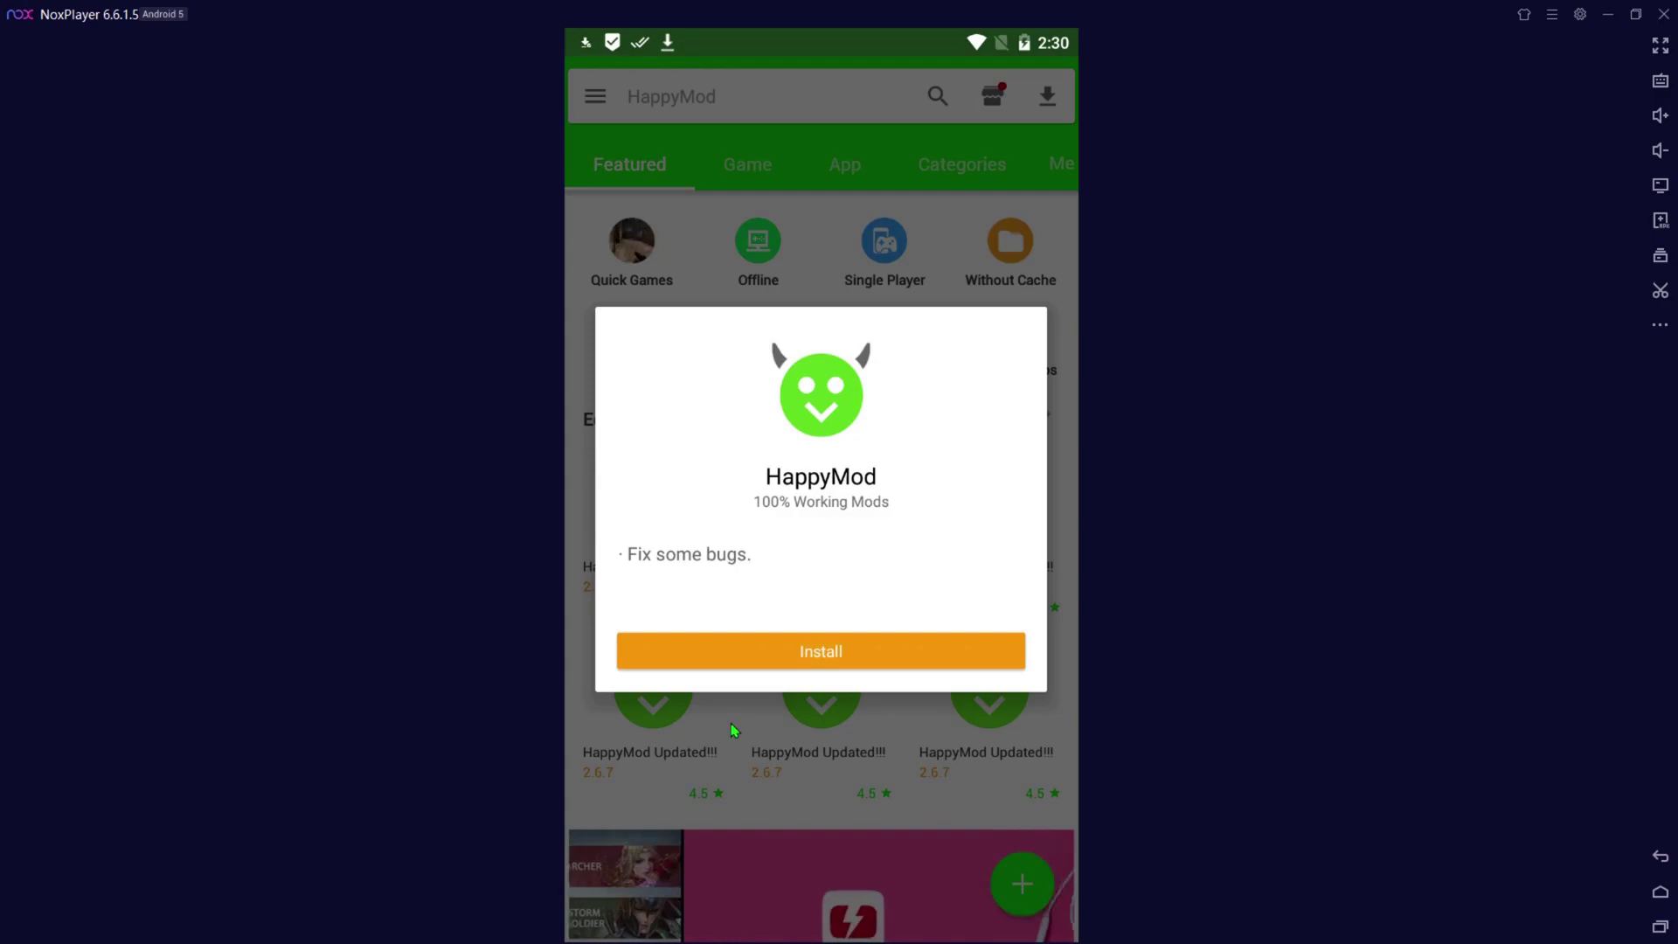
pyautogui.click(919, 760)
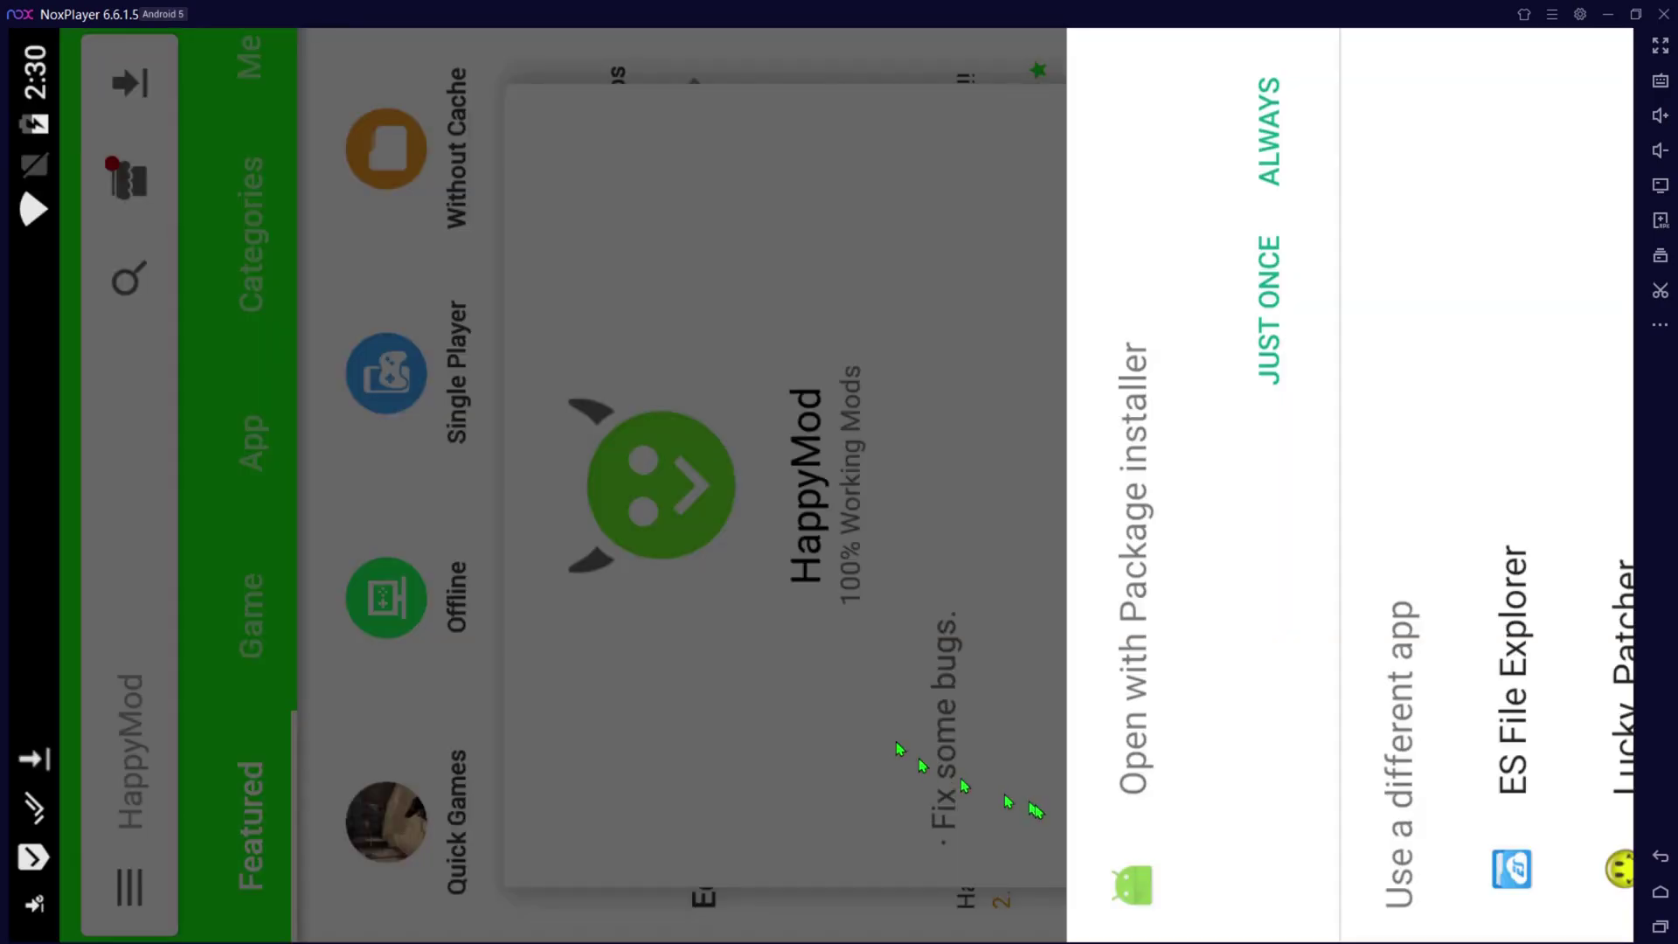
pyautogui.click(1232, 900)
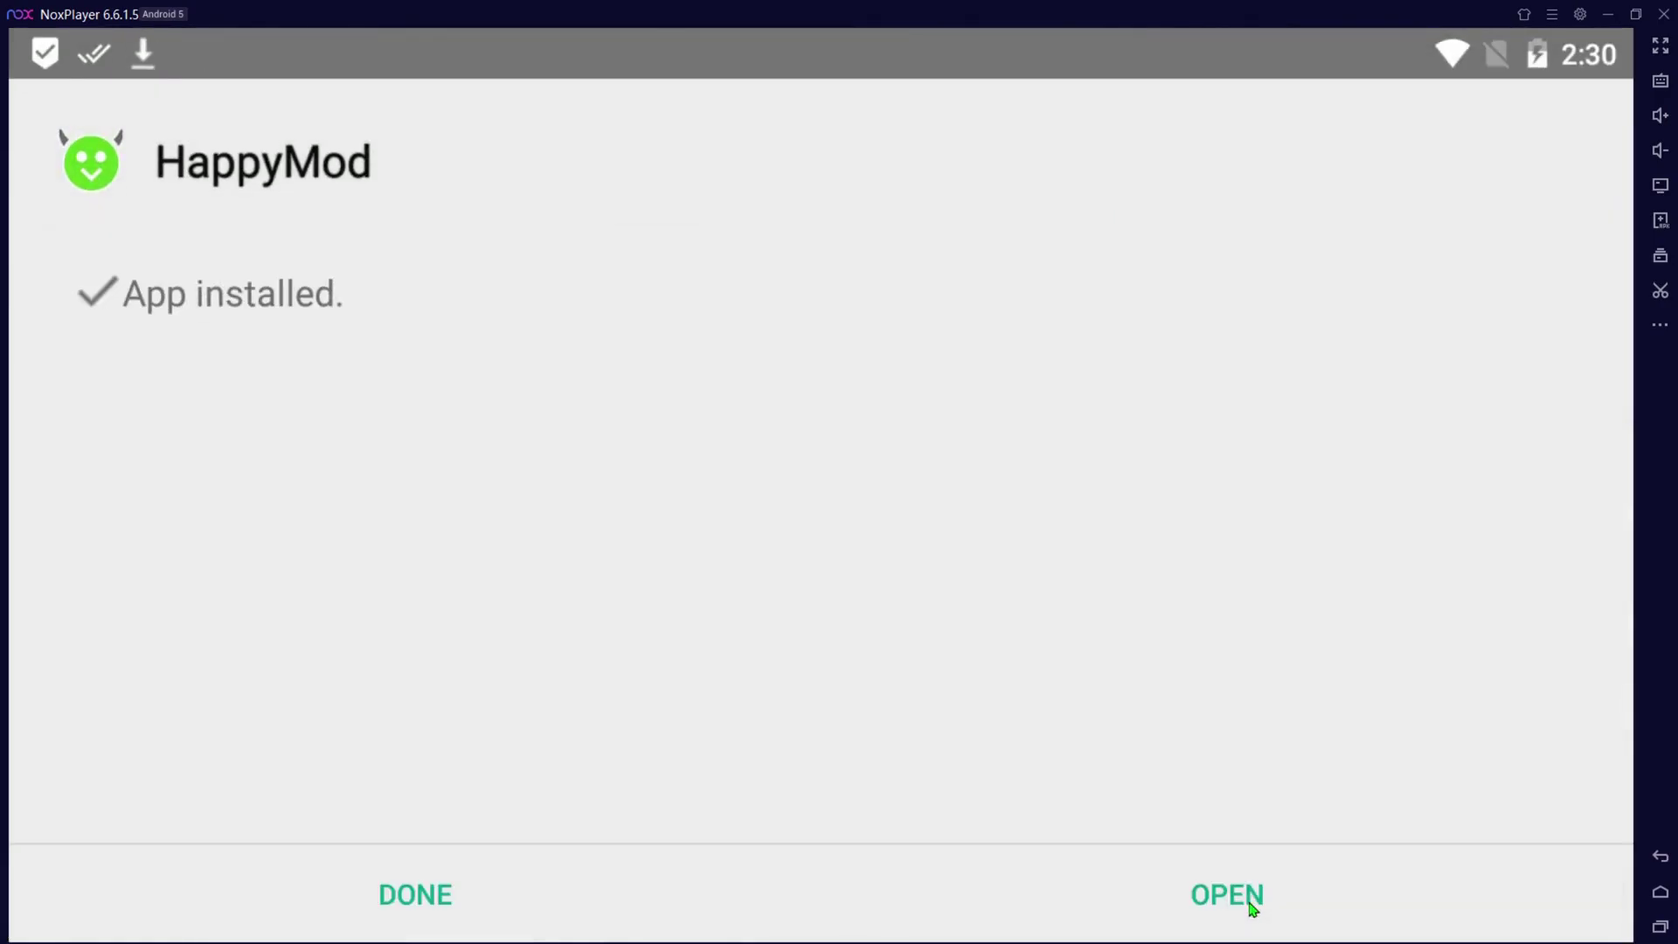
pyautogui.click(1247, 900)
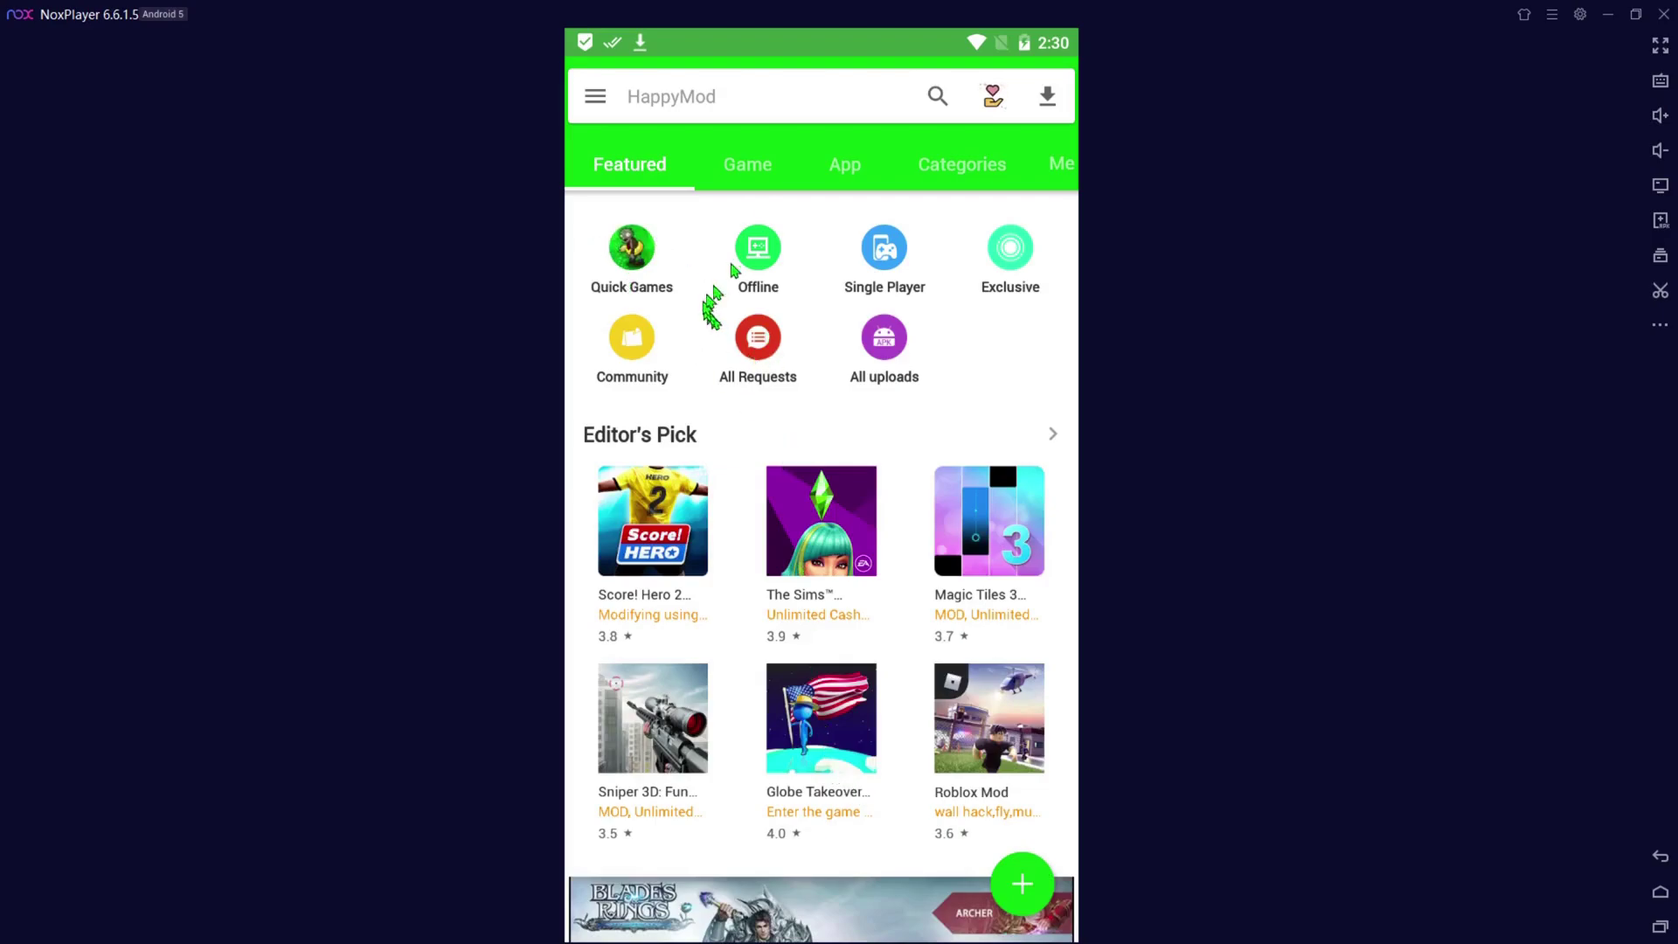
pyautogui.click(767, 166)
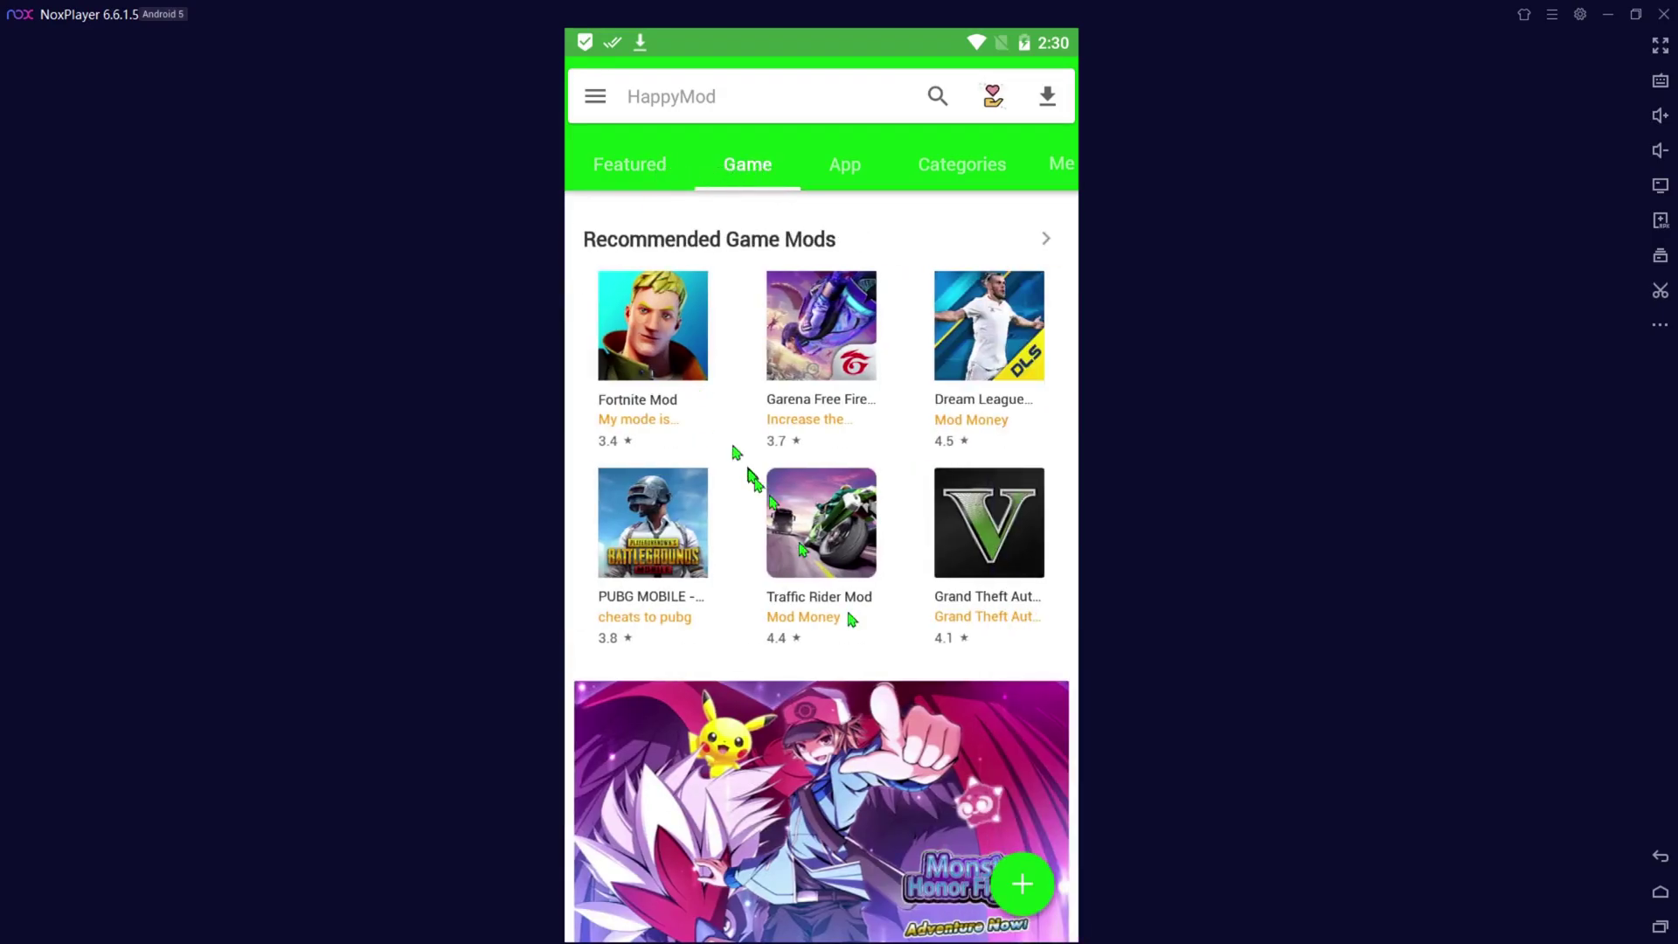
pyautogui.scroll(-15, 852, 560)
pyautogui.scroll(-5, 922, 231)
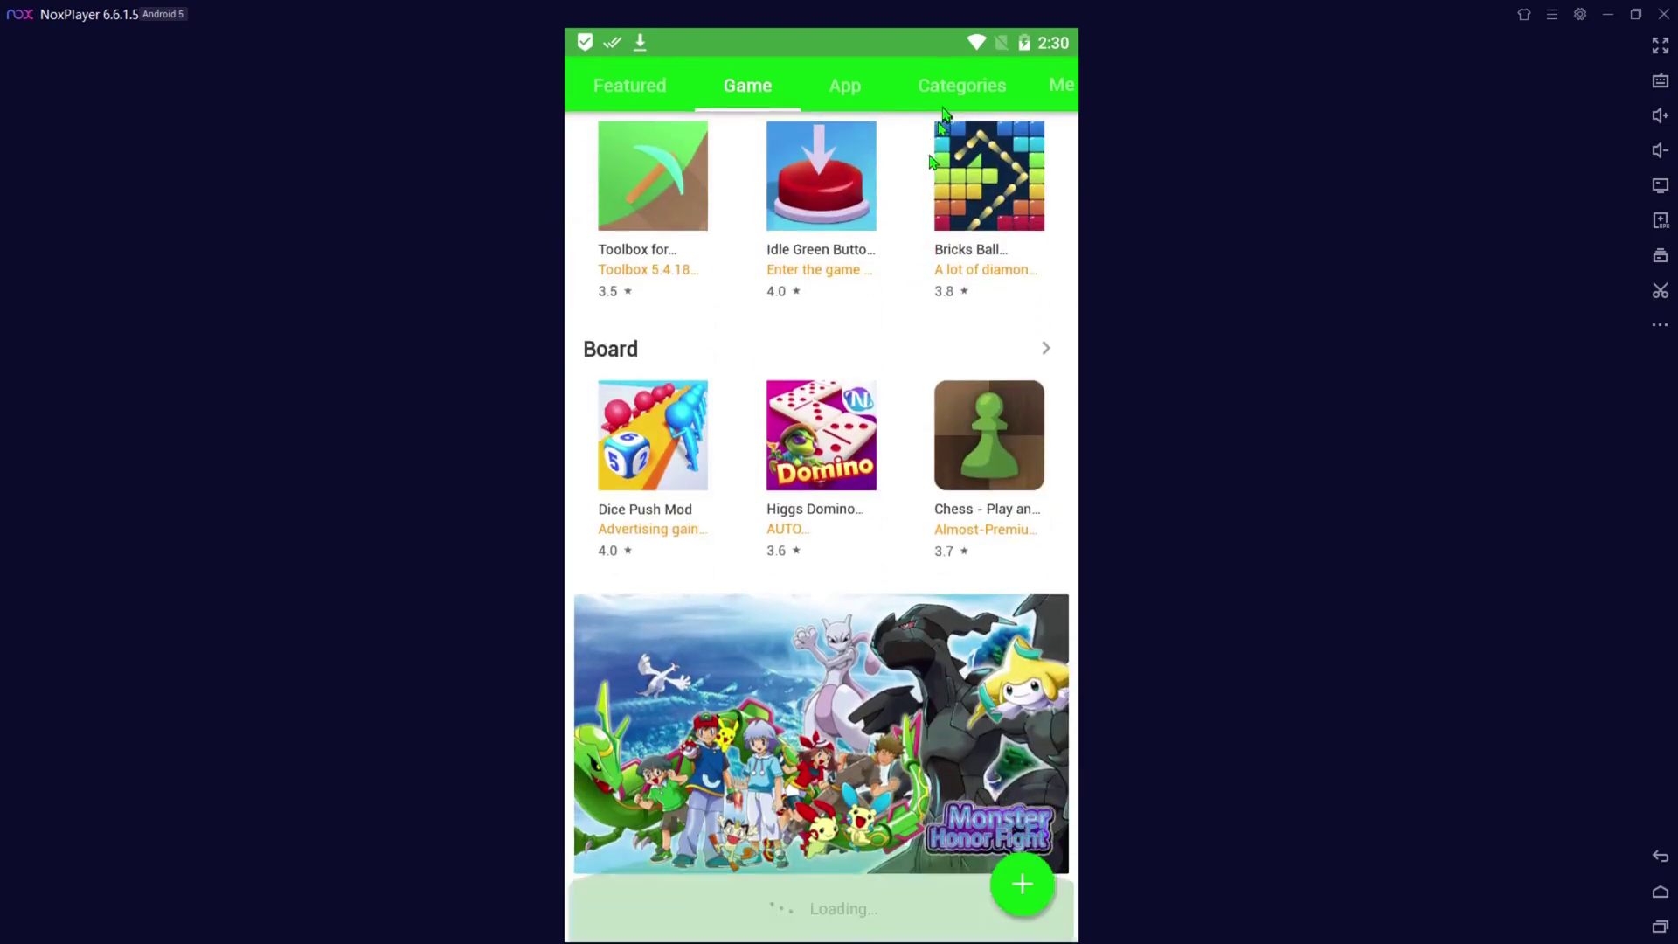
pyautogui.scroll(15, 883, 506)
pyautogui.scroll(3, 878, 496)
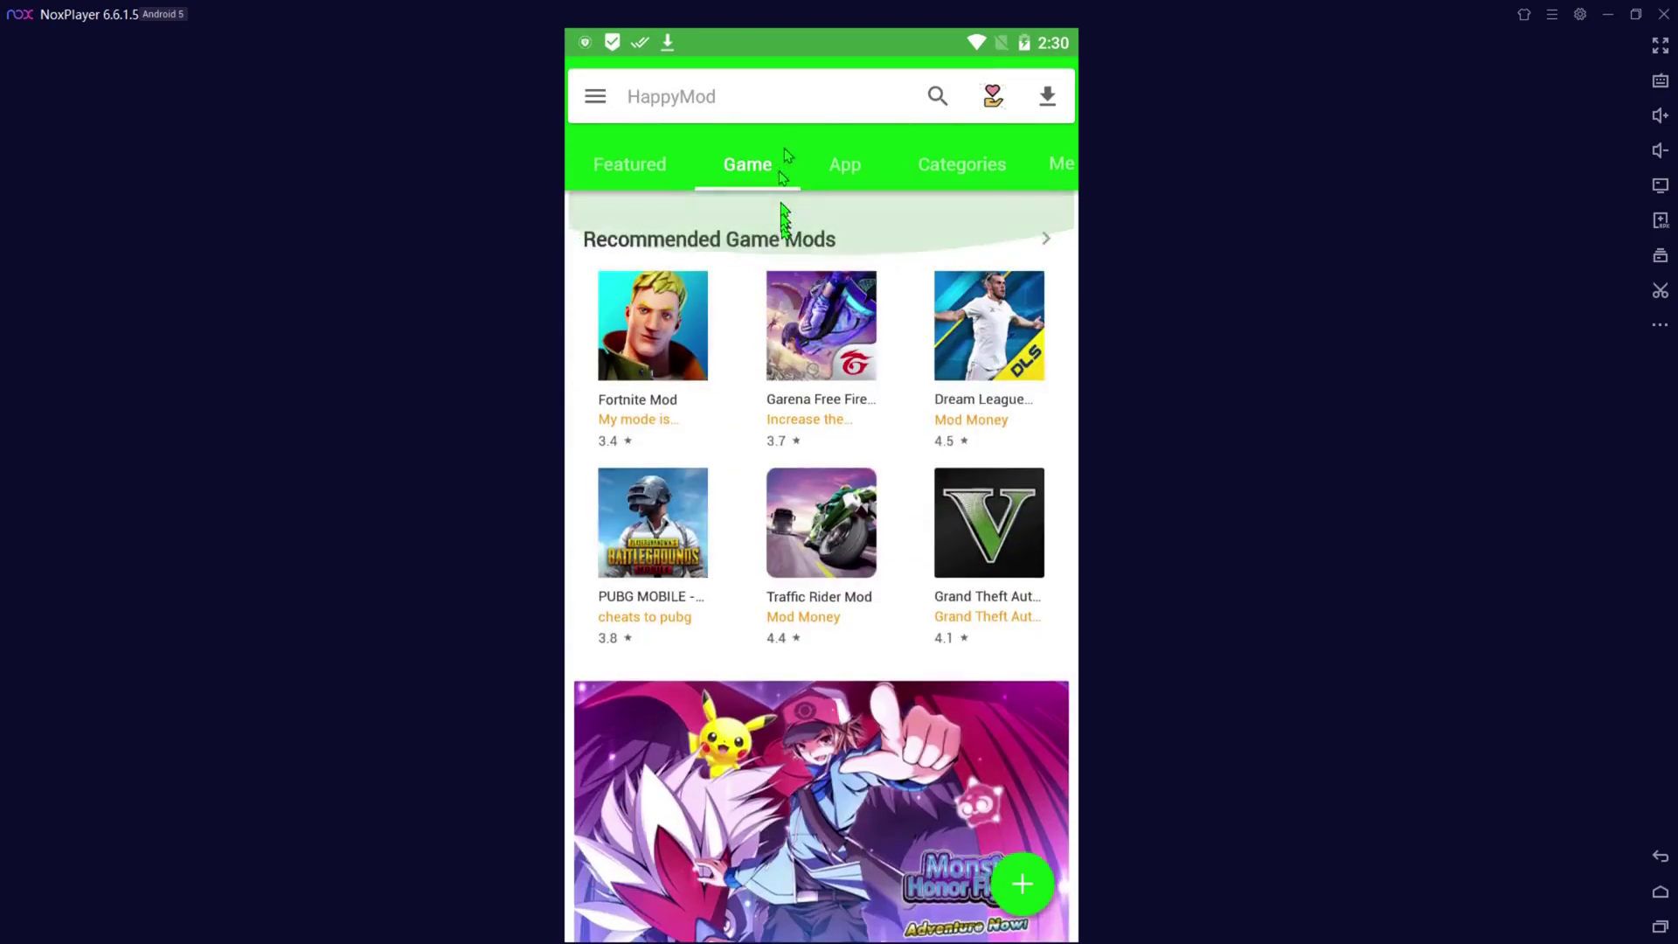
pyautogui.click(841, 166)
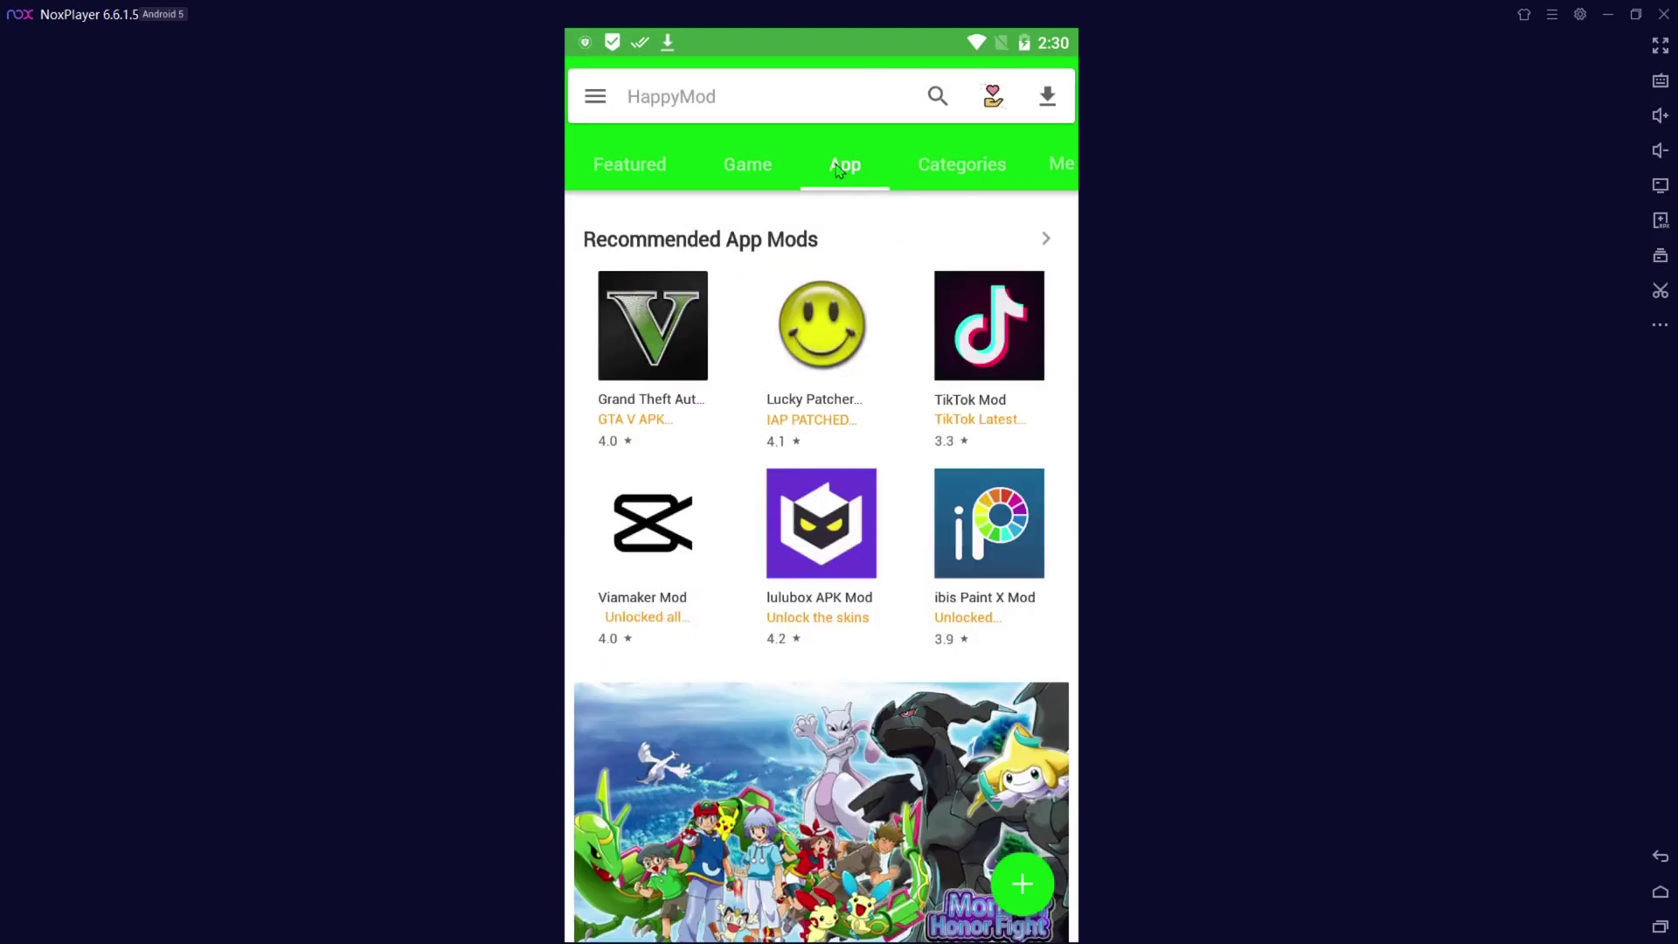
pyautogui.click(934, 168)
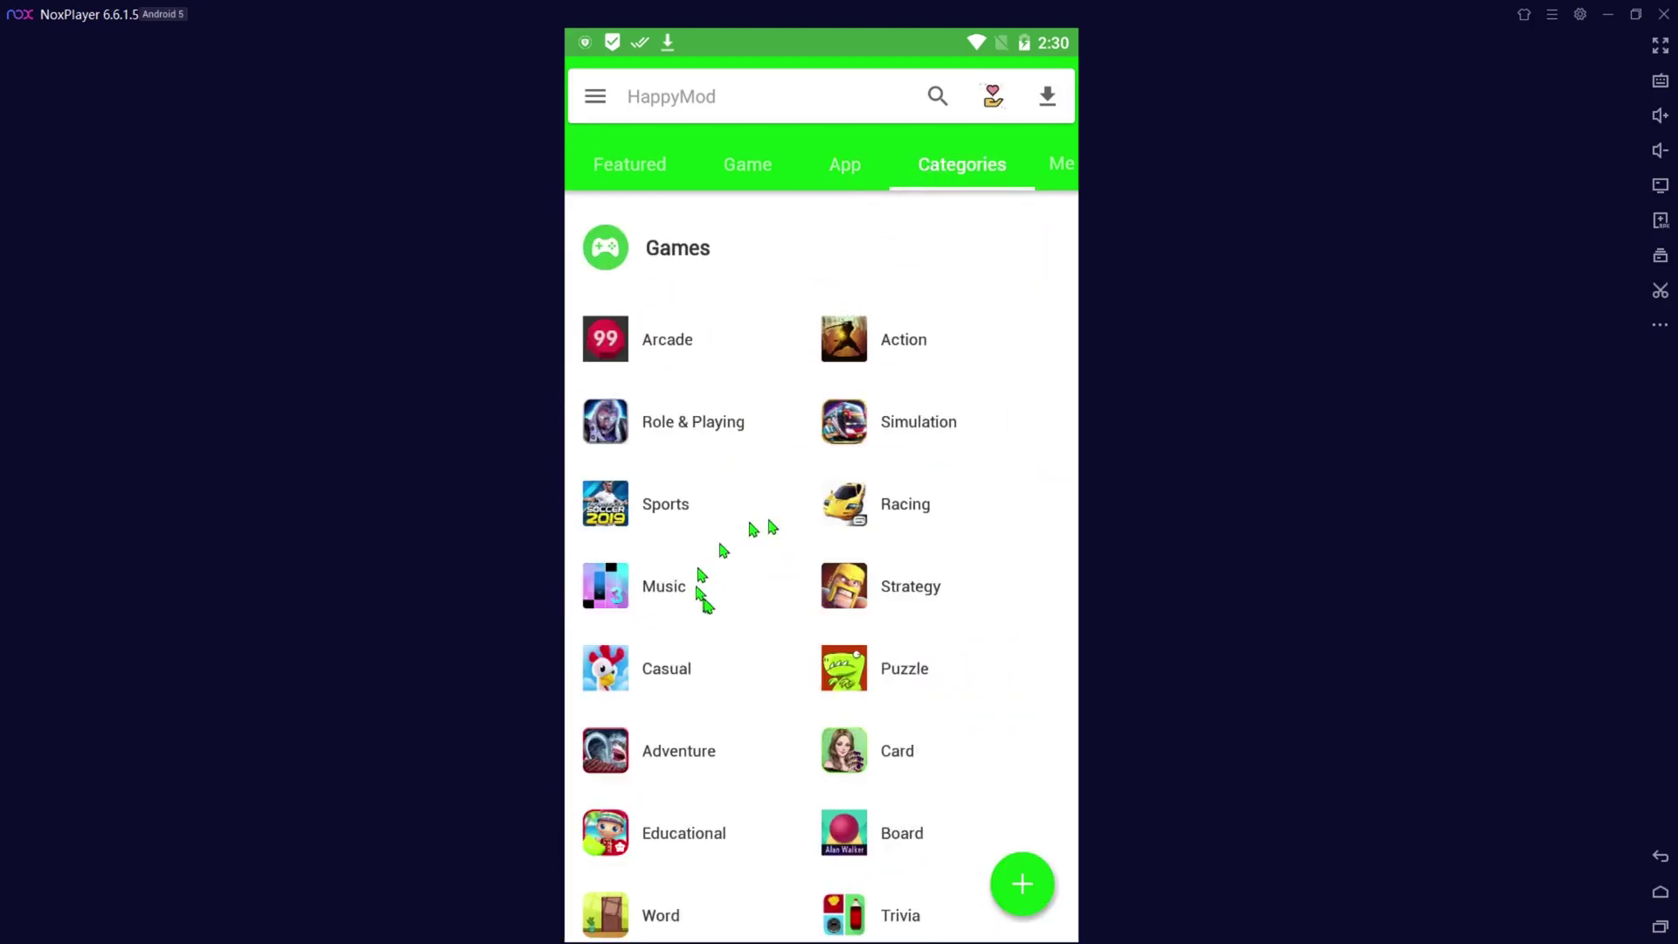
pyautogui.click(662, 522)
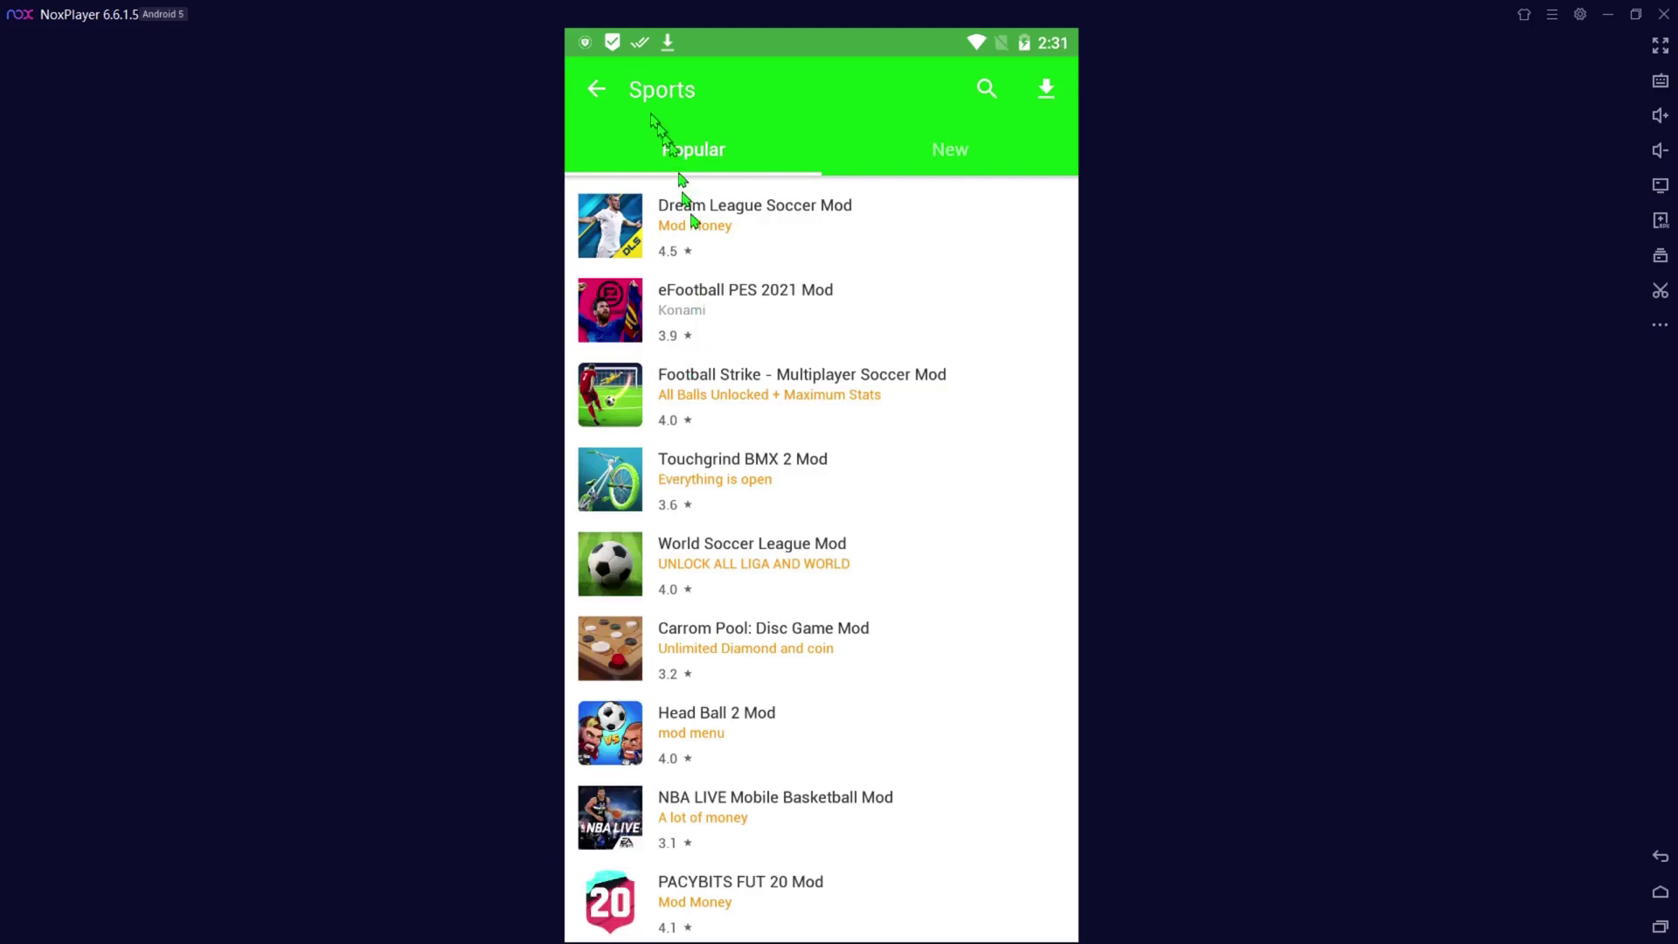
pyautogui.click(601, 96)
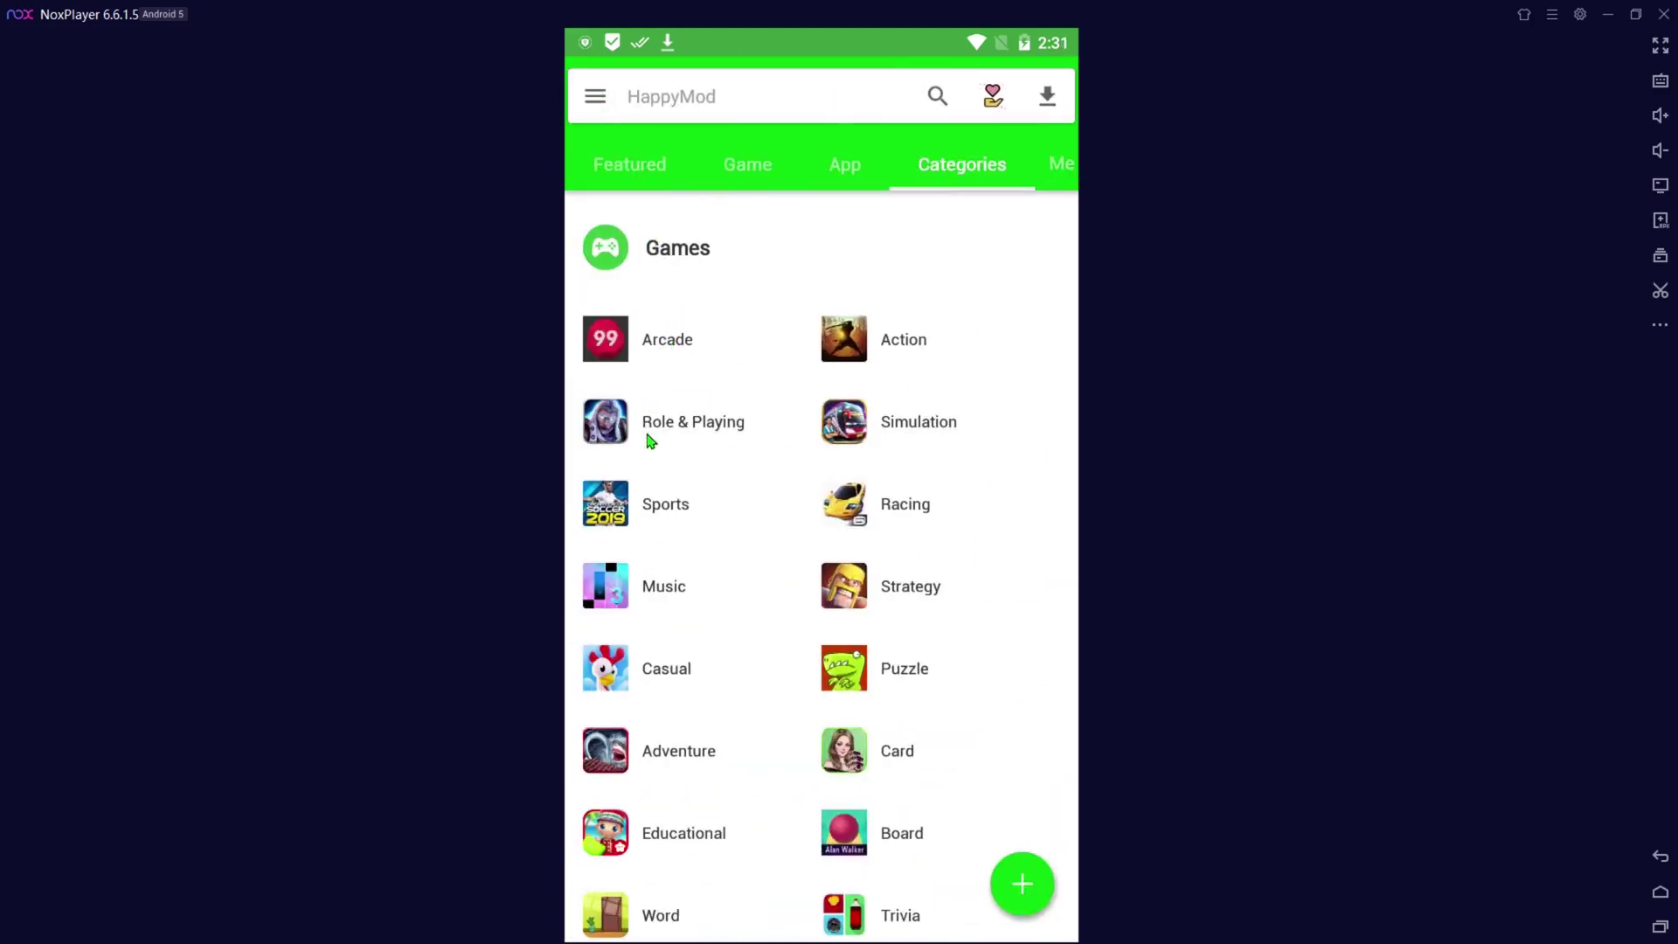
pyautogui.click(645, 175)
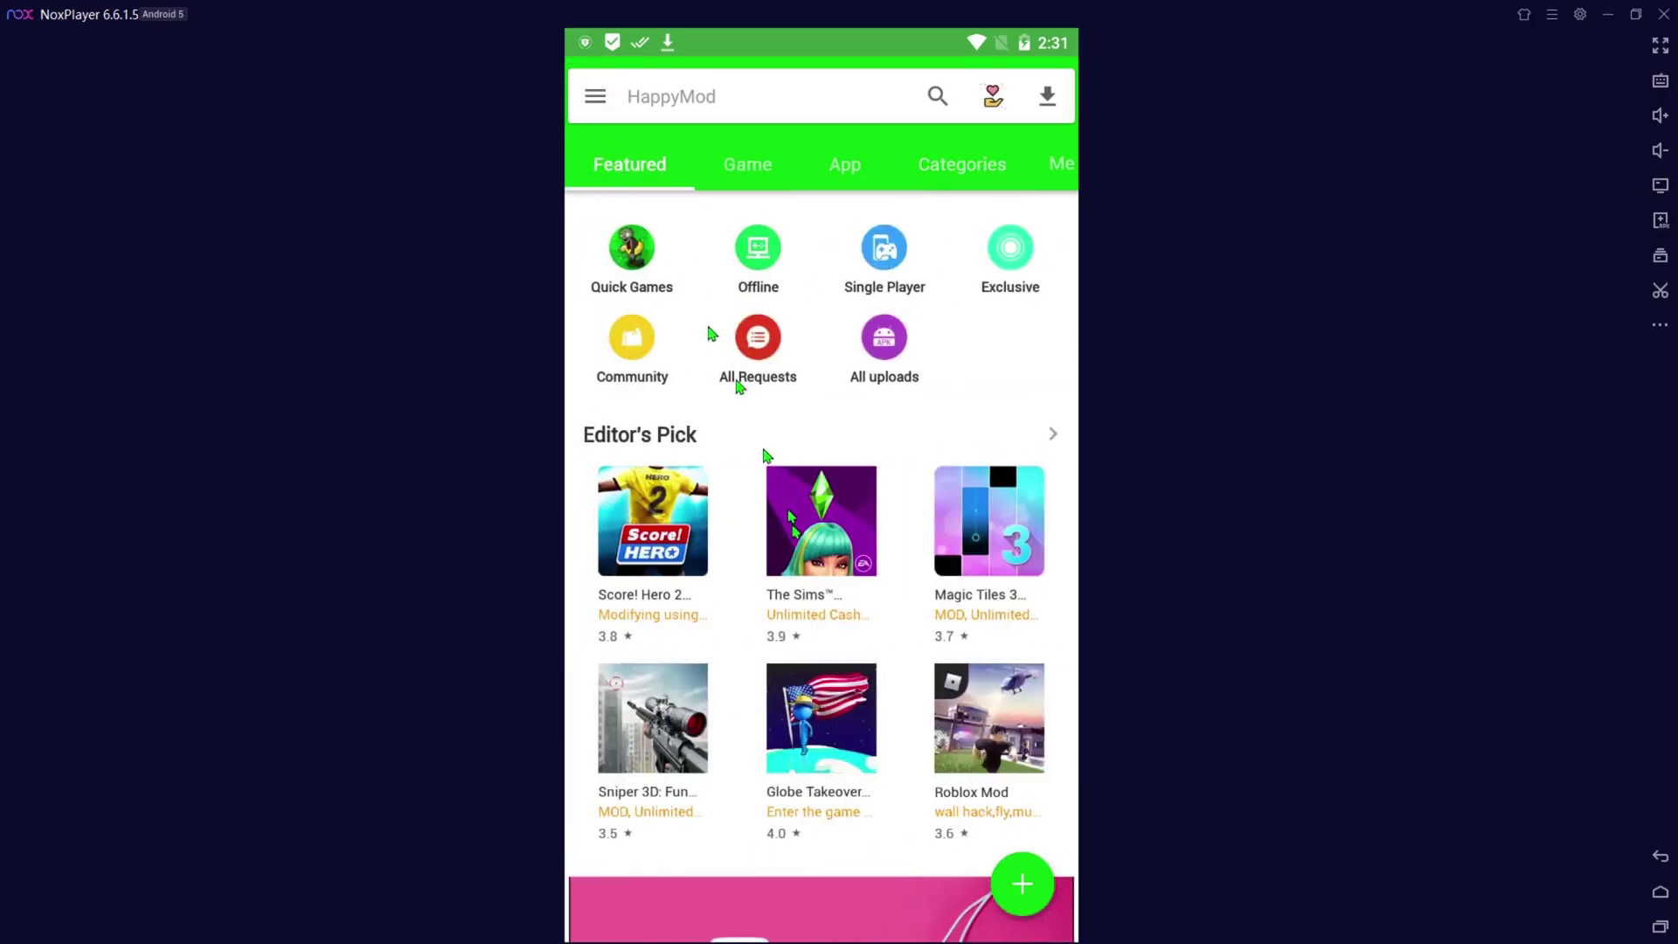
pyautogui.scroll(-4, 813, 490)
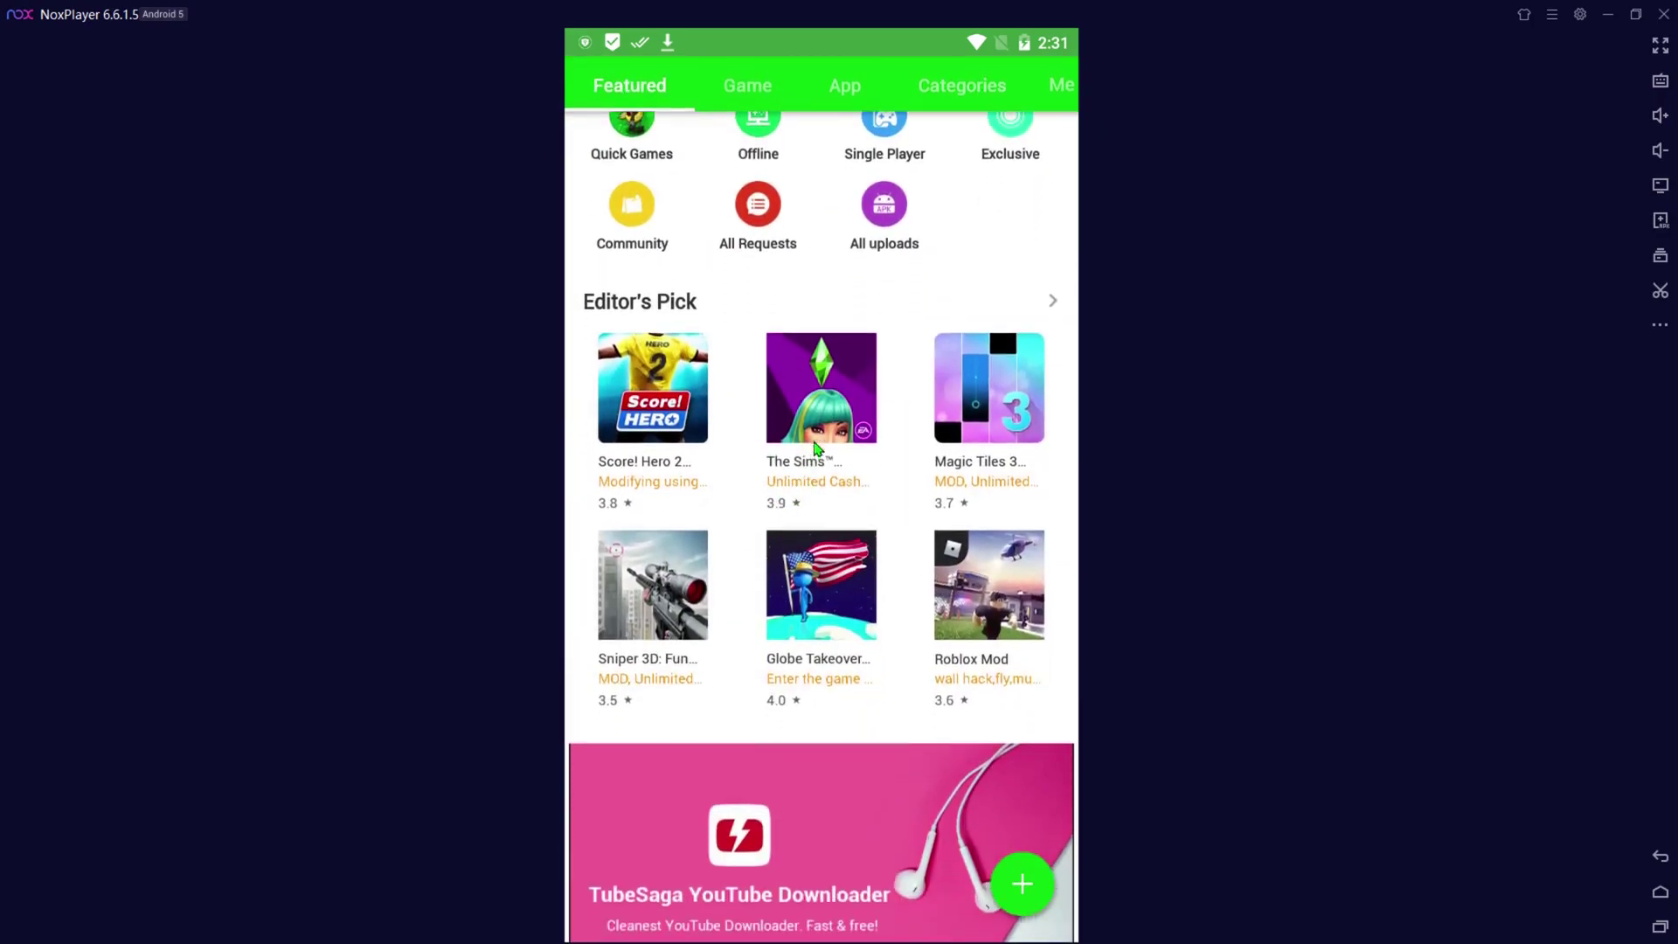
pyautogui.scroll(-9, 896, 503)
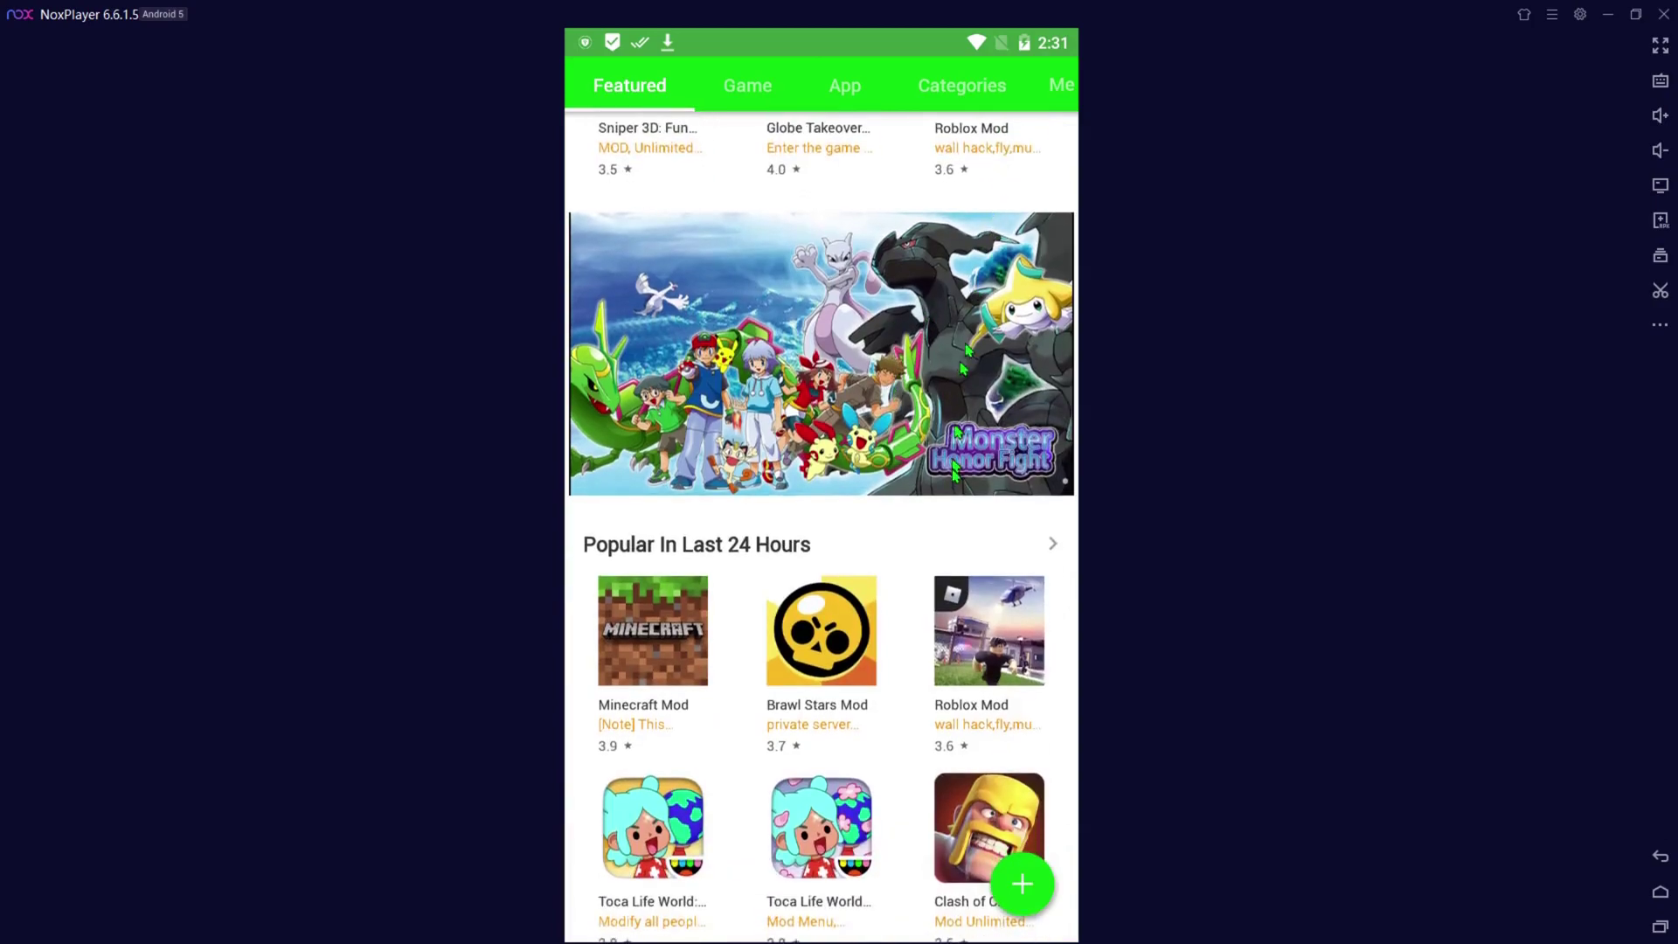
pyautogui.scroll(-12, 891, 464)
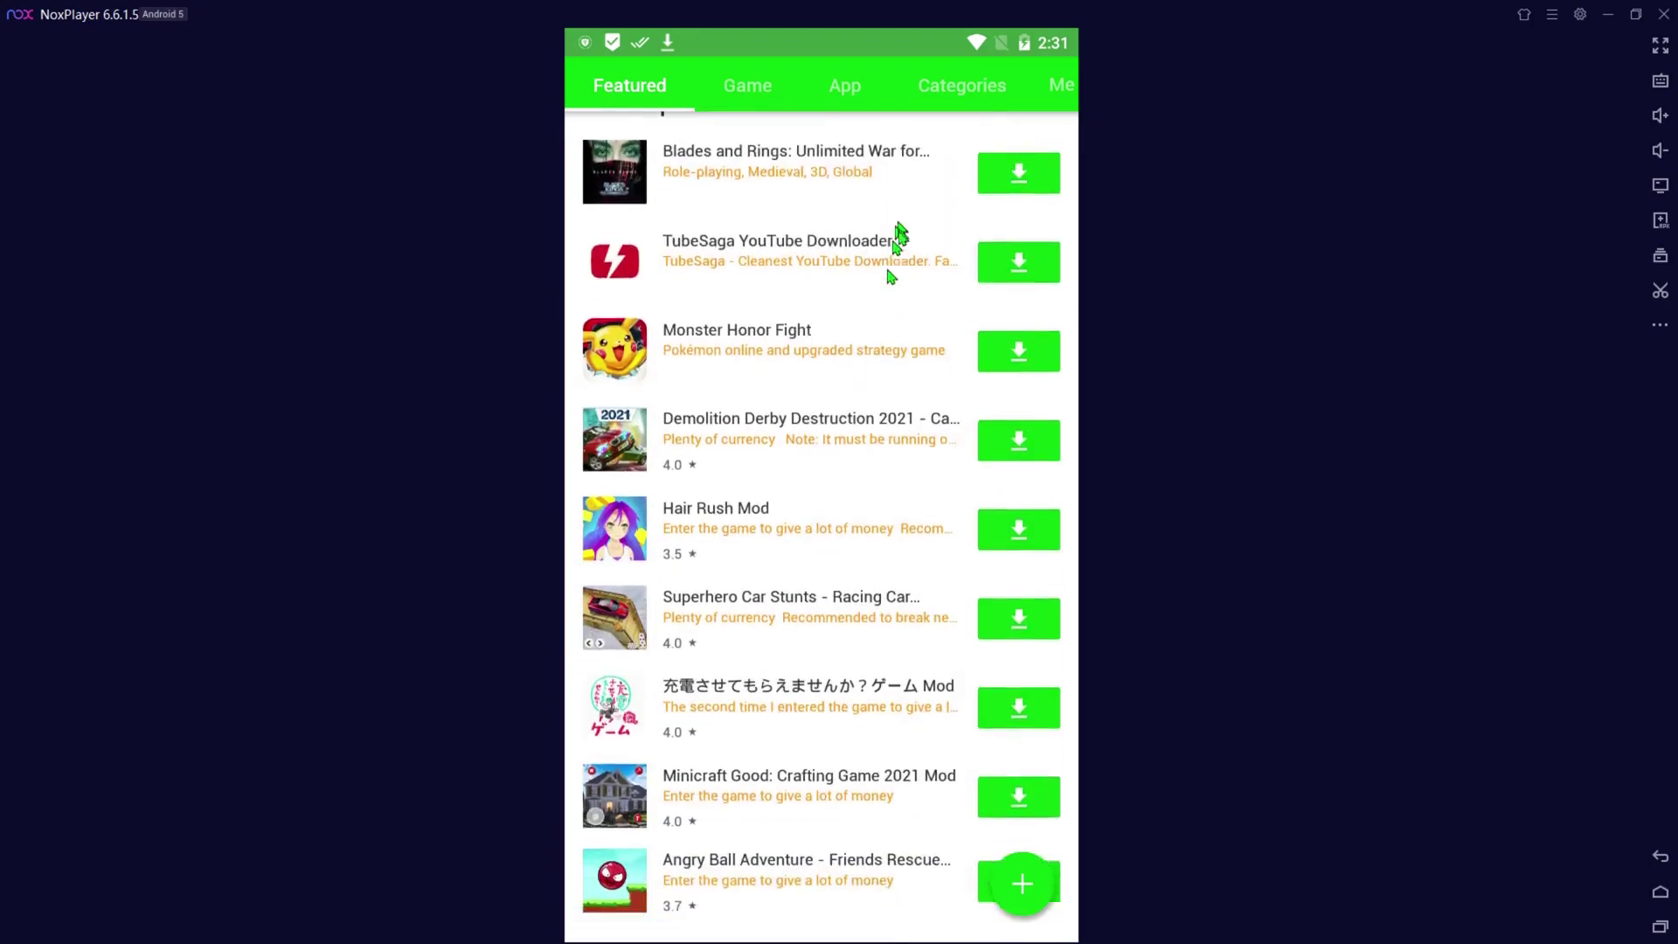
pyautogui.scroll(20, 926, 542)
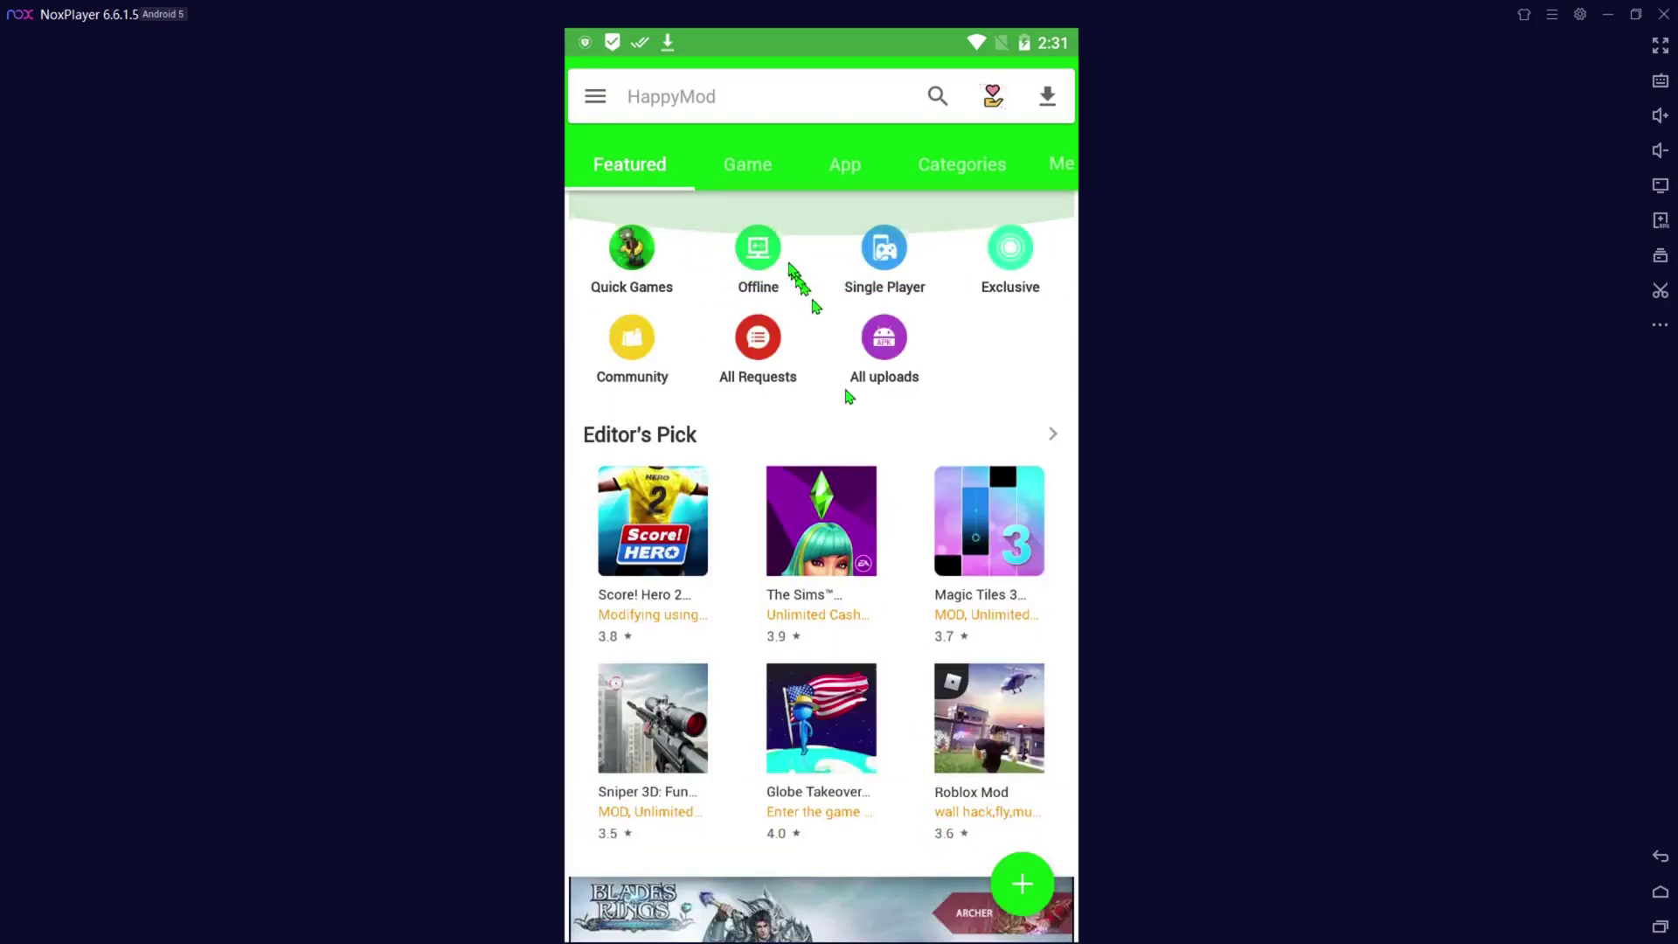
# - Search HappyMod for 'stickman dragon'
pyautogui.click(747, 162)
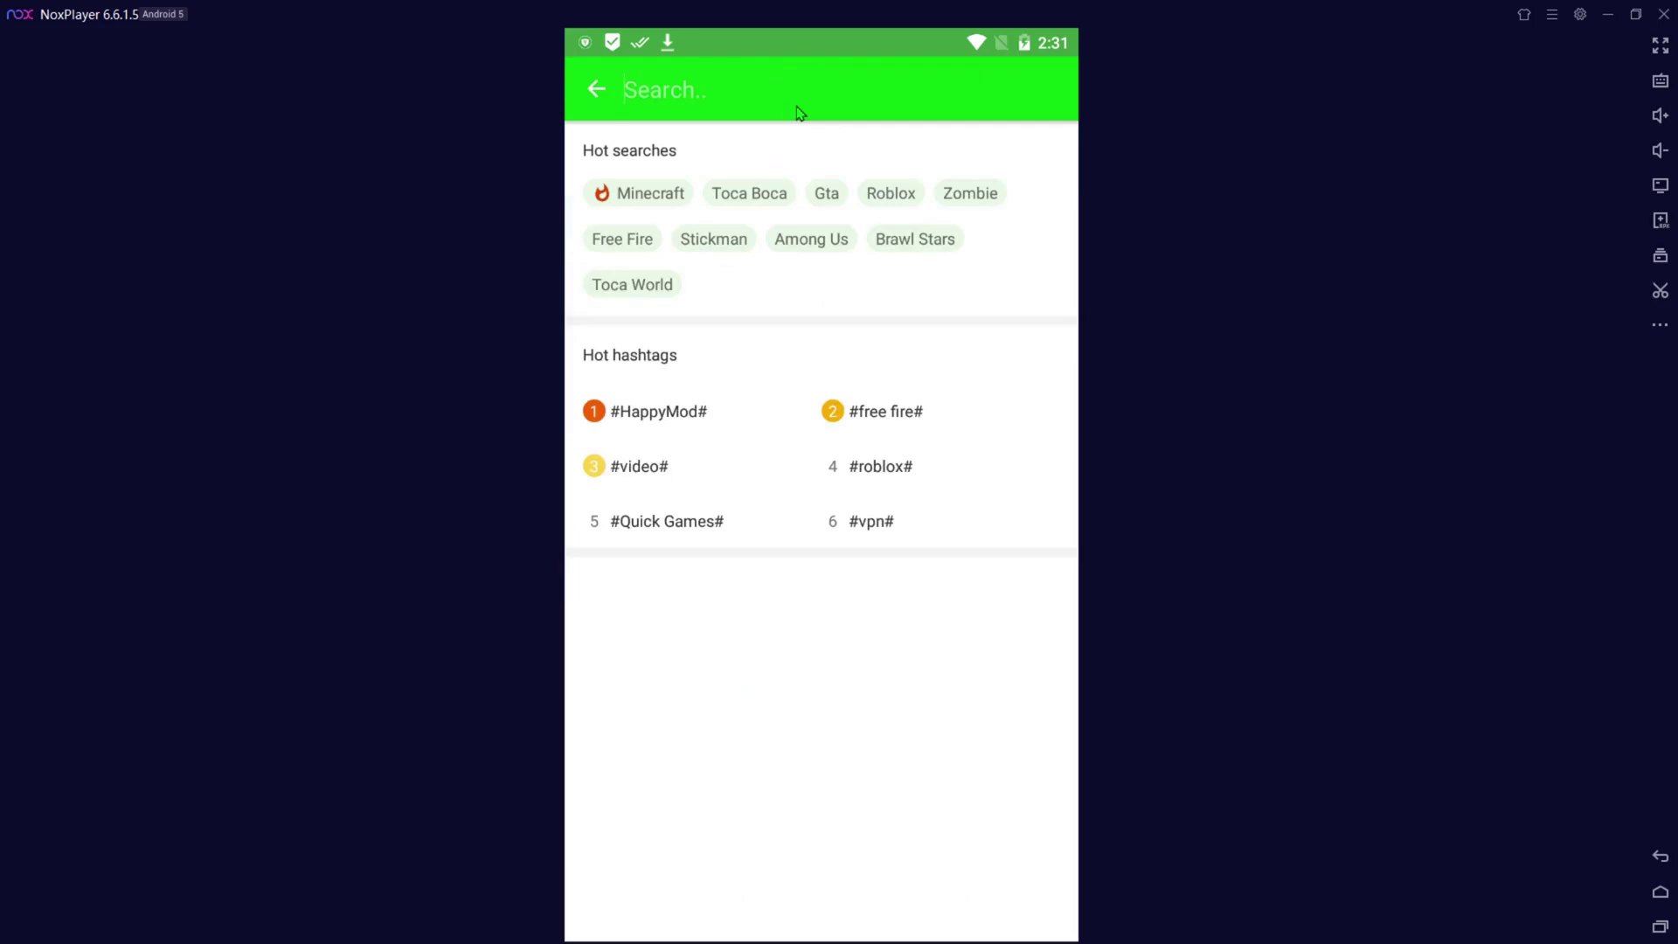
pyautogui.write('stickman drag')
pyautogui.write('on')
pyautogui.press('Return')
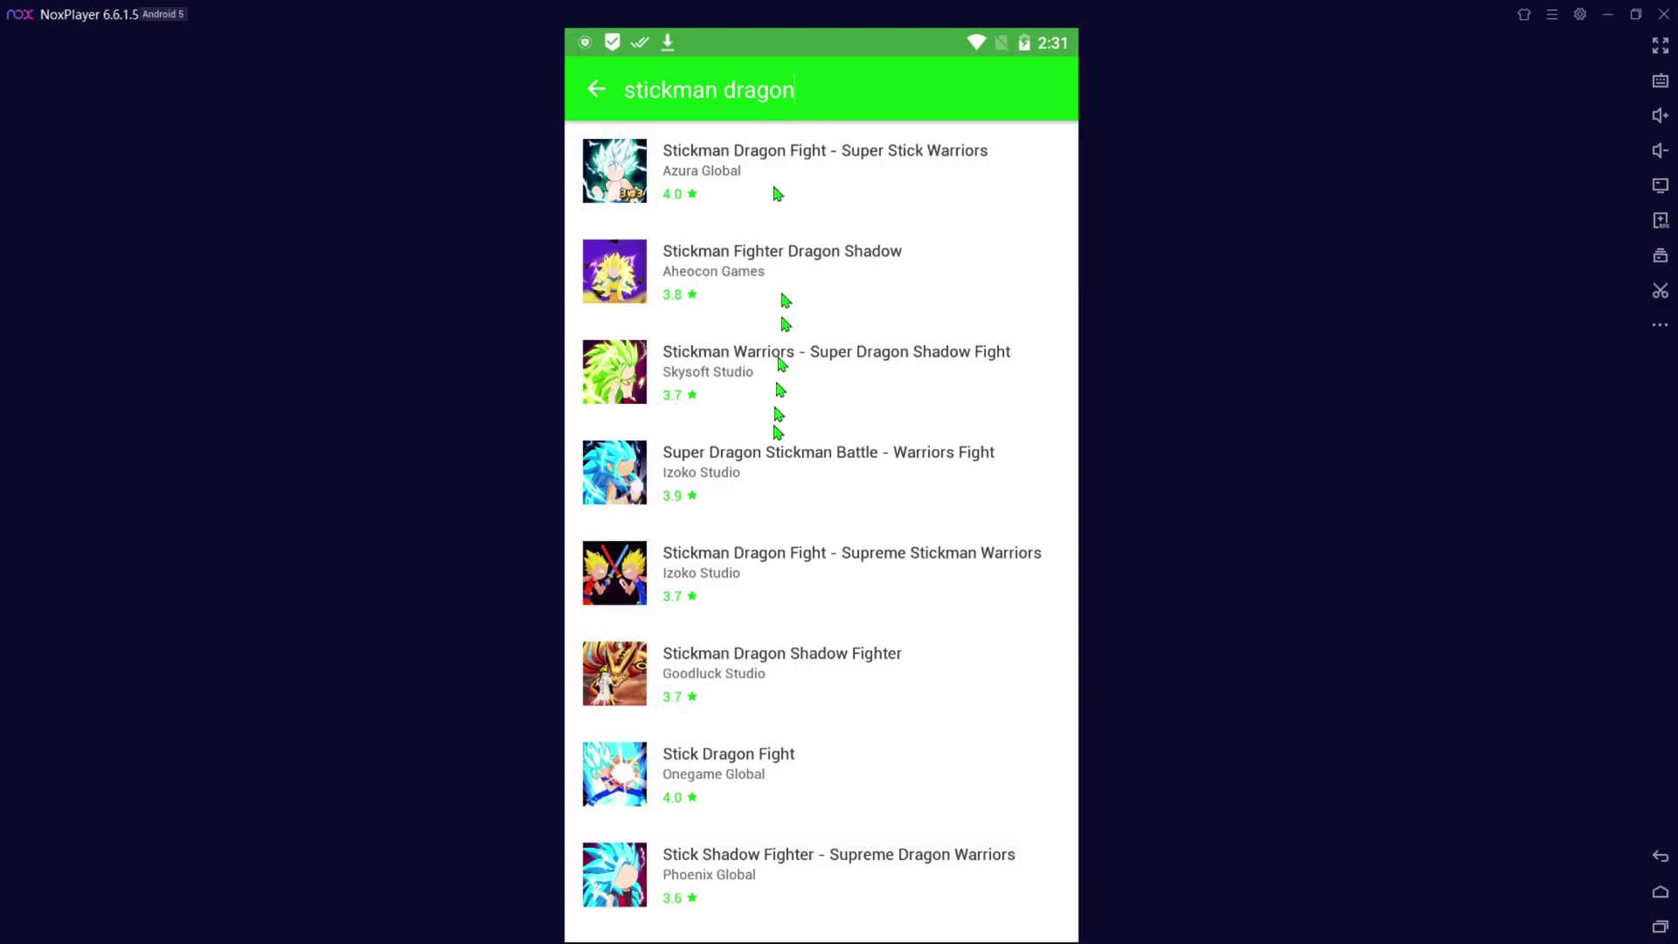
# - Download the original version bundle of Super Dragon Stickman Battle - Warriors Fight
pyautogui.click(773, 476)
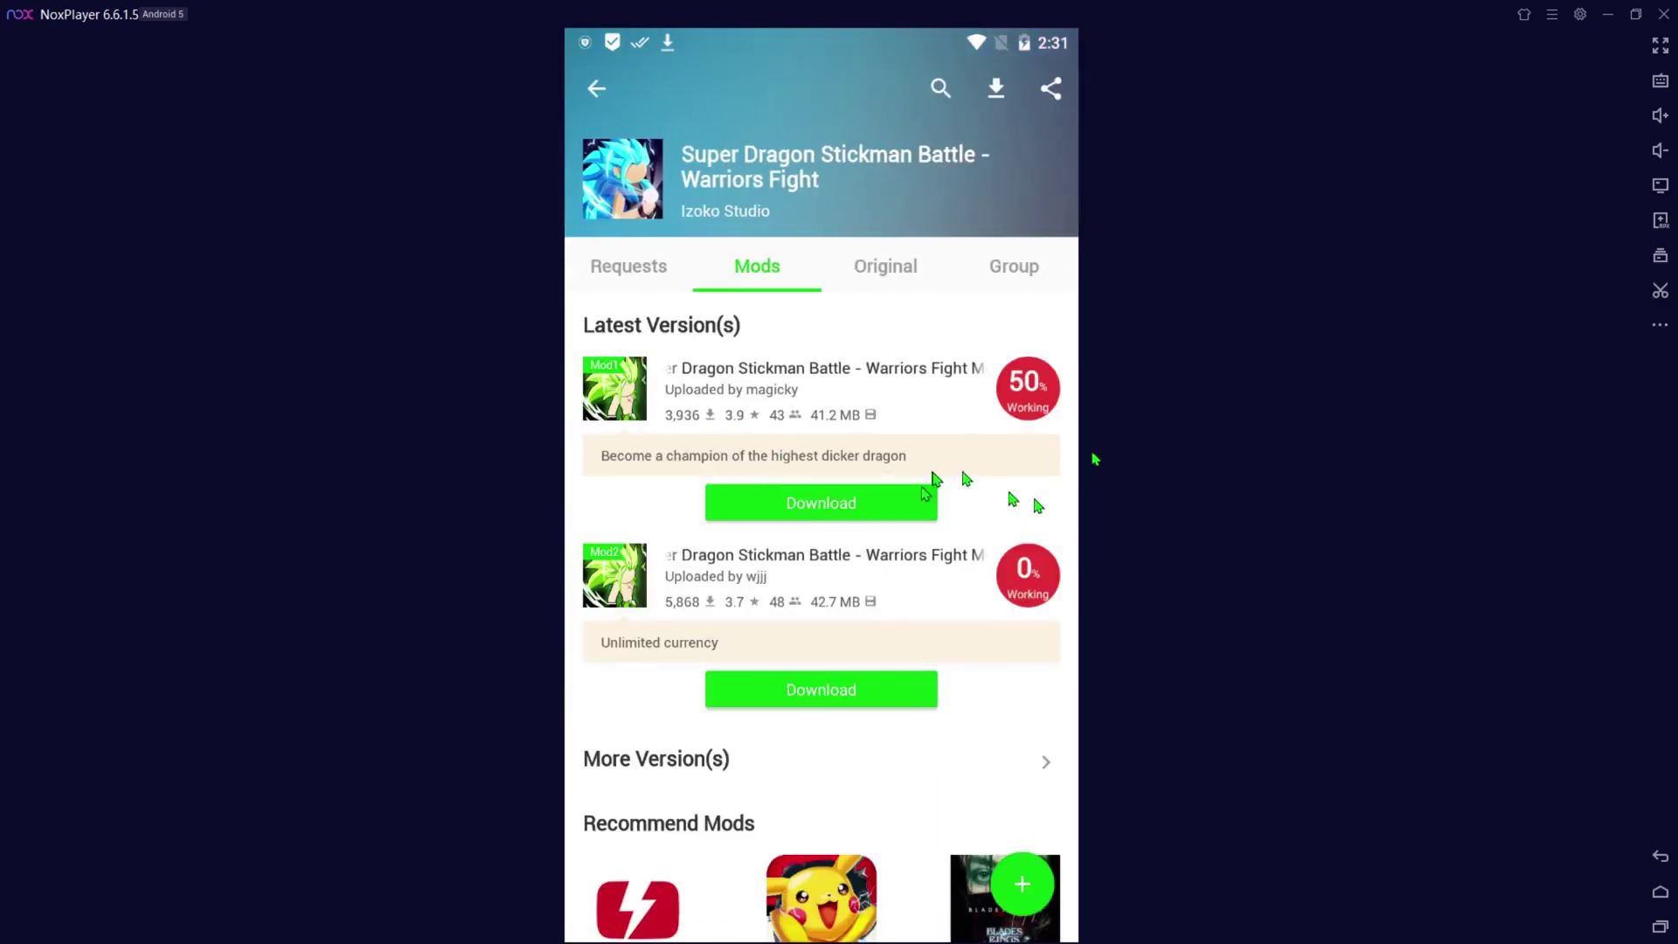
pyautogui.click(856, 267)
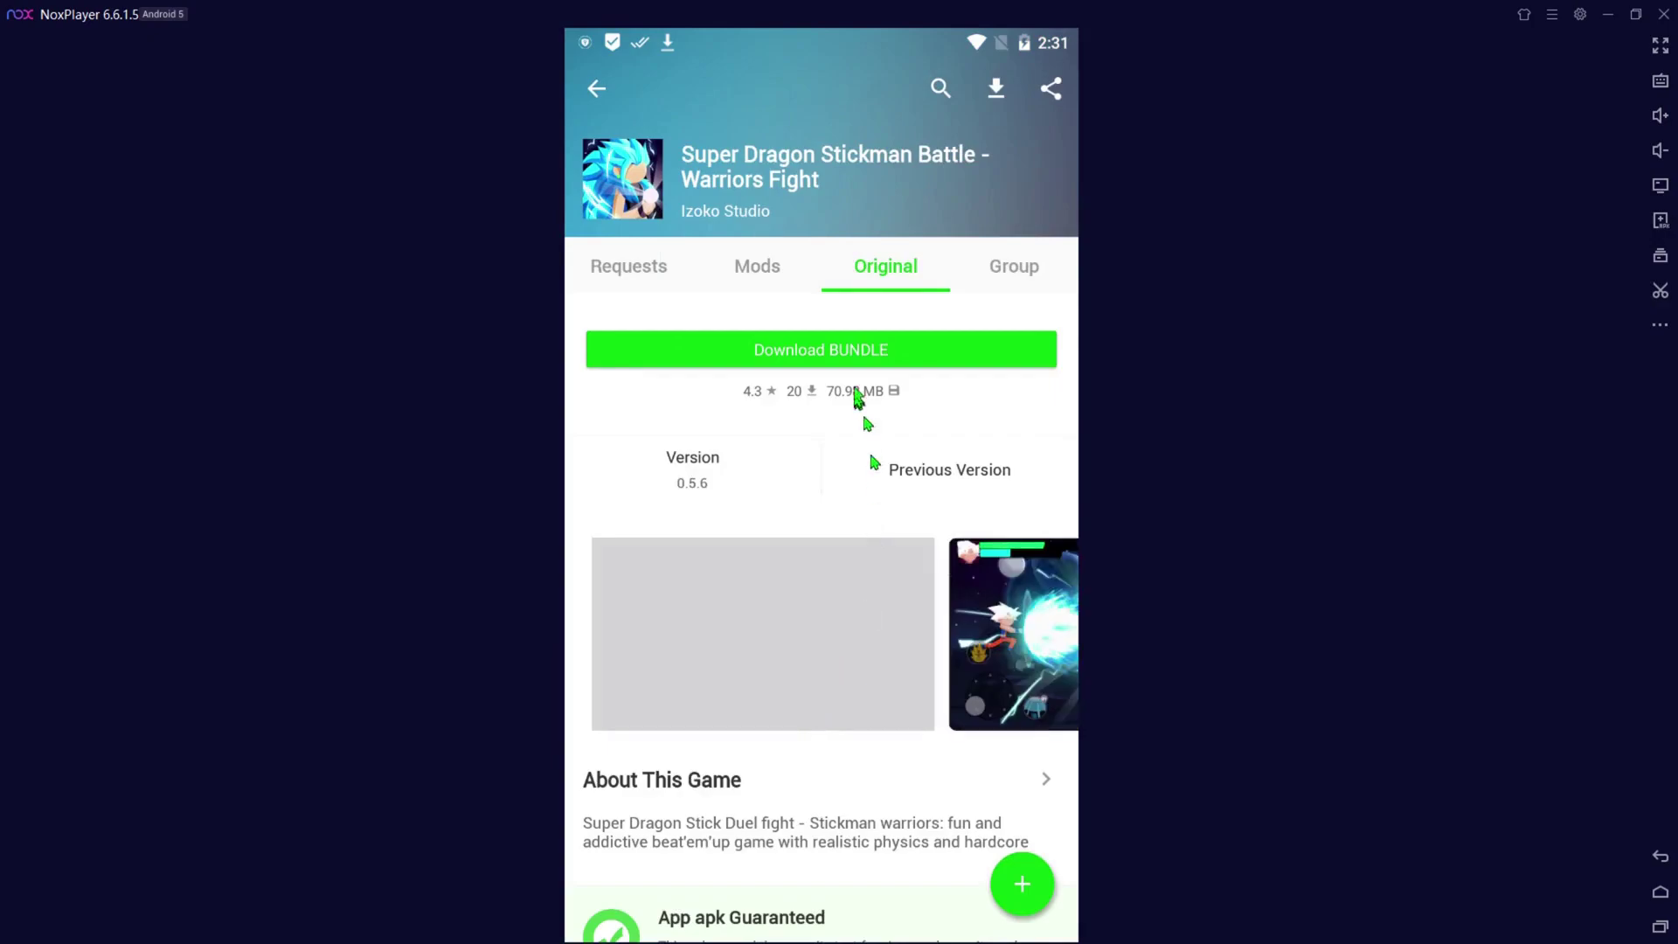
pyautogui.click(857, 349)
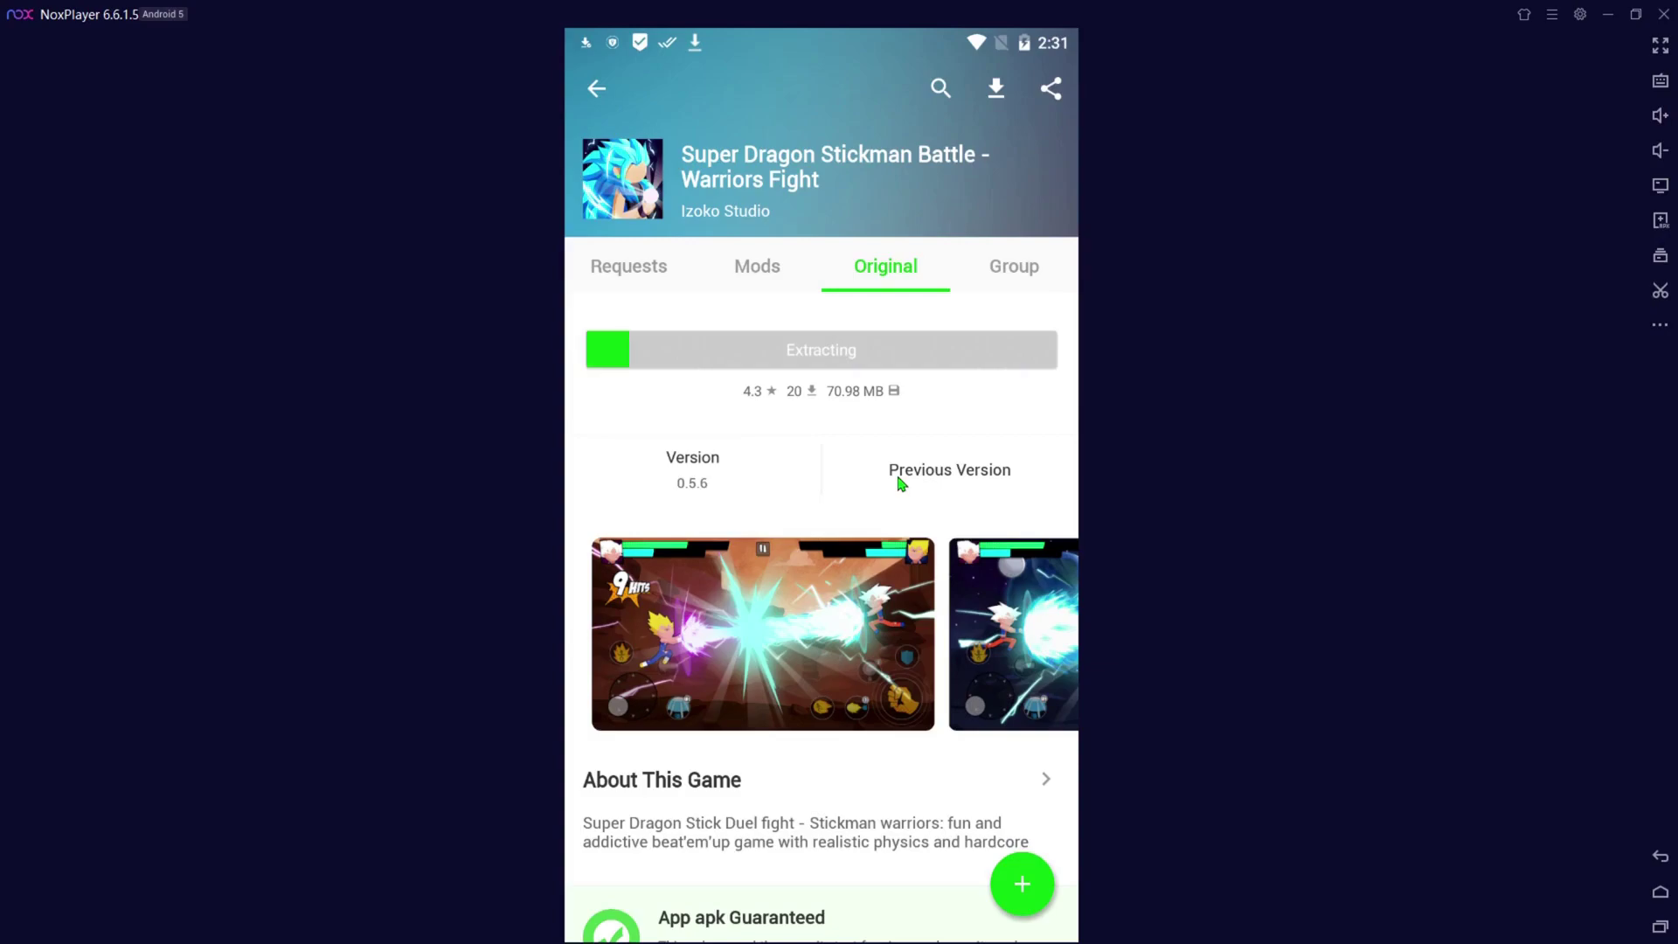
# - Once the 70.98 MB bundle extracts, install Super Dragon Stickman Battle through the Android installer
pyautogui.scroll(-2, 895, 546)
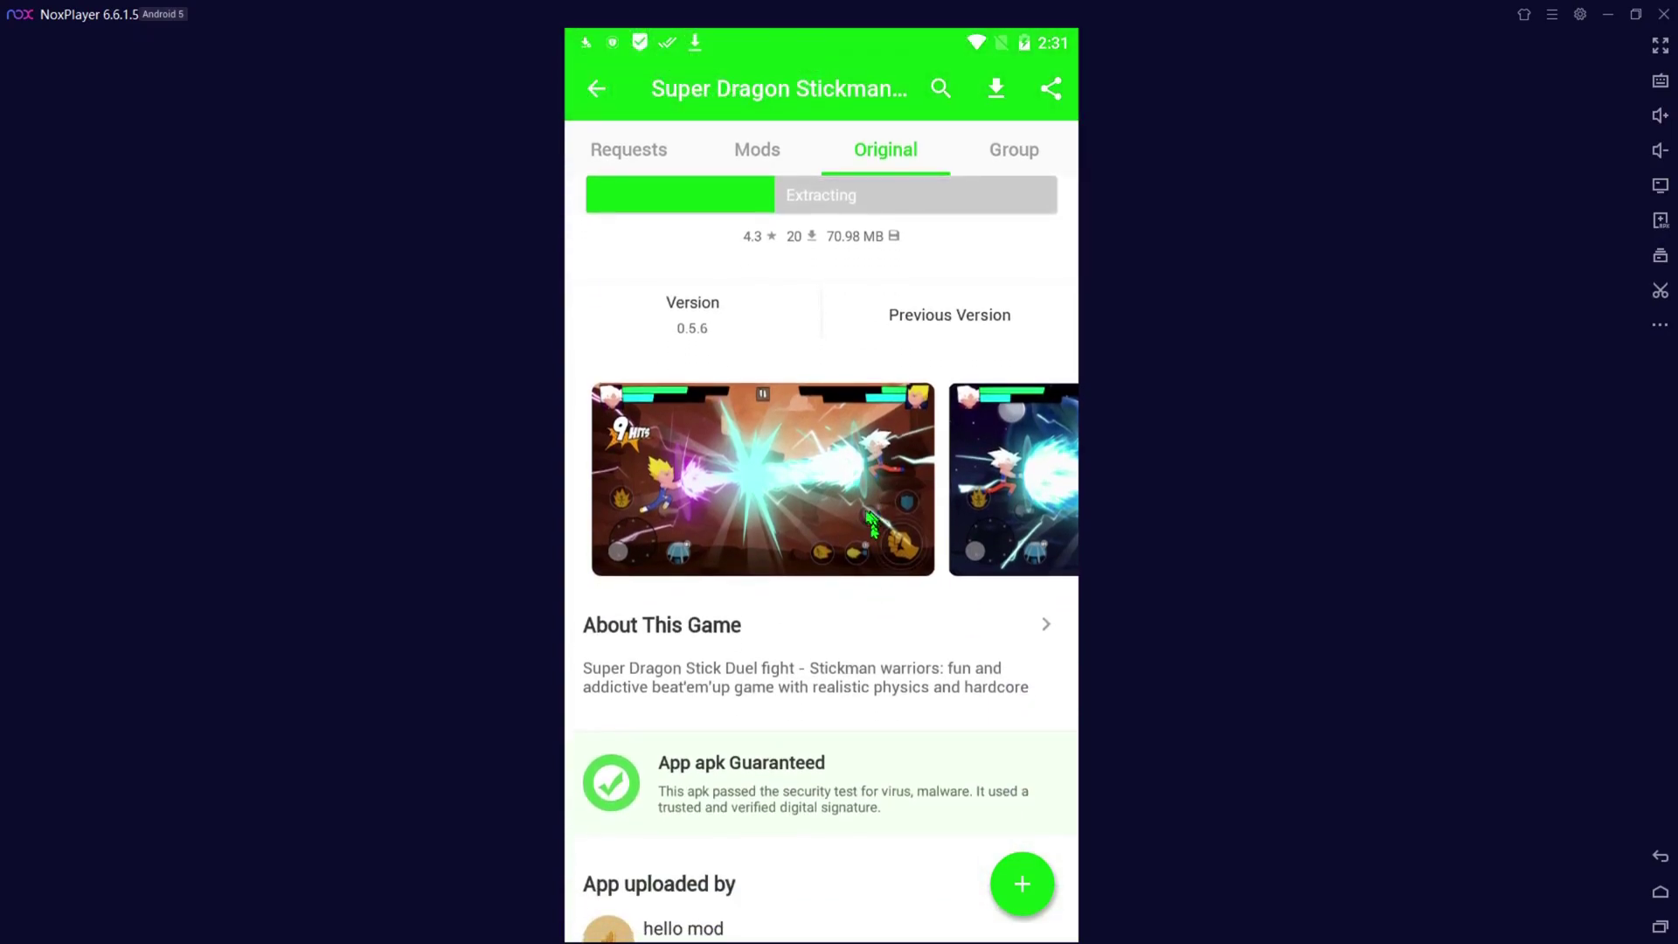
pyautogui.scroll(1, 847, 603)
pyautogui.scroll(2, 851, 629)
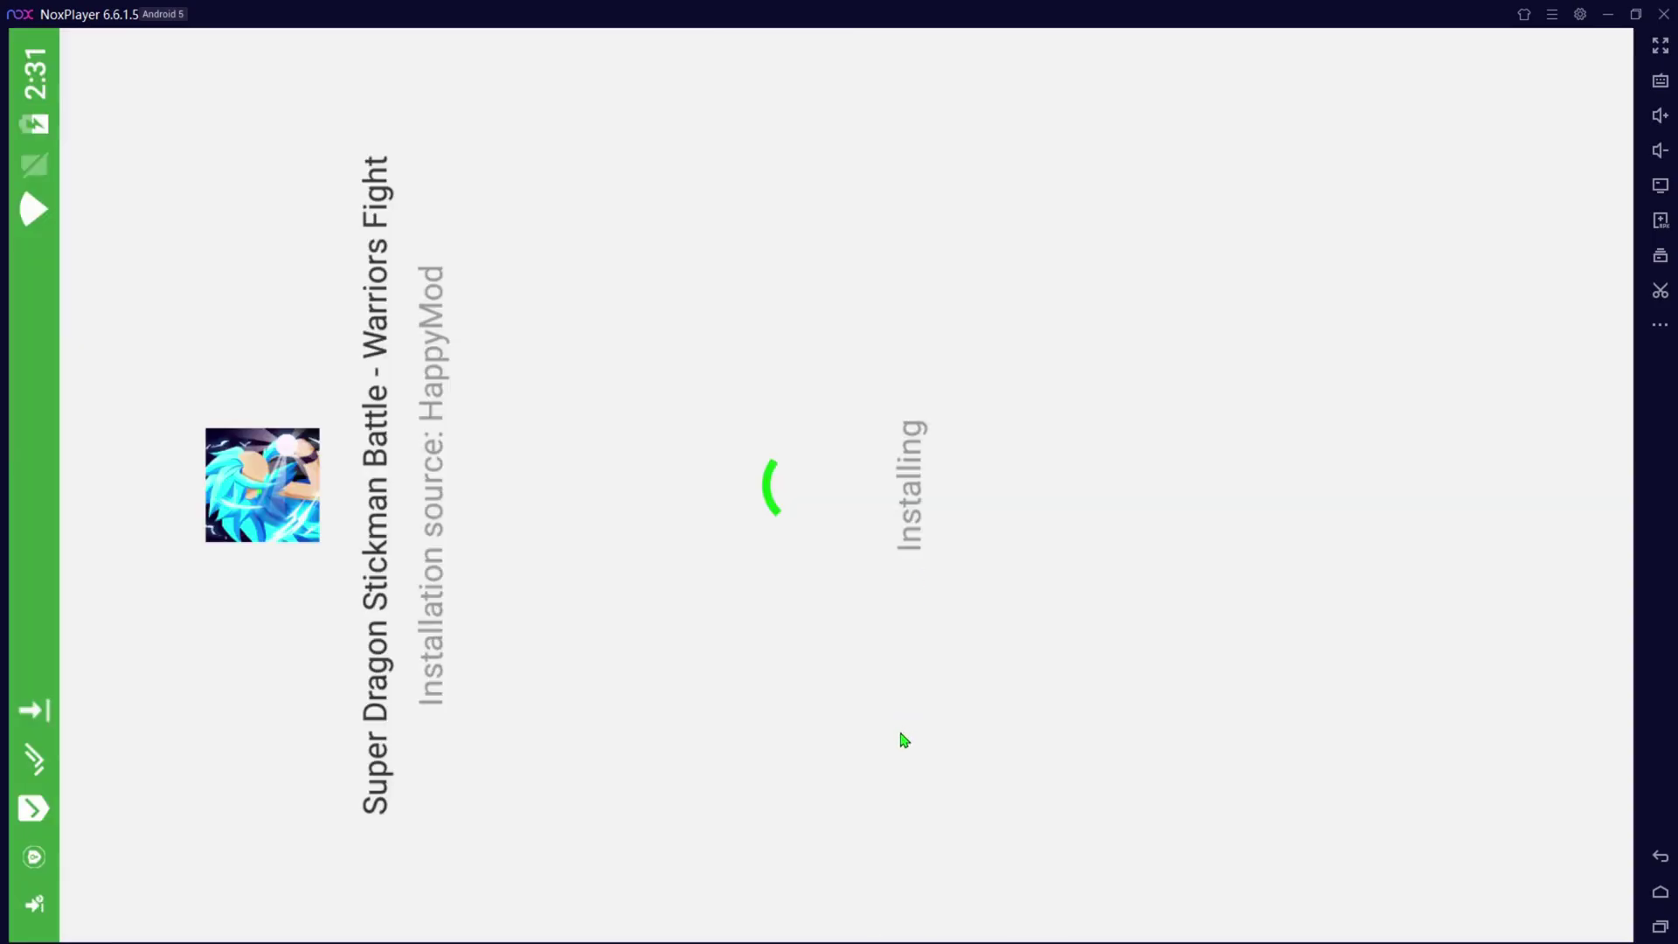
pyautogui.click(1245, 922)
pyautogui.click(1245, 897)
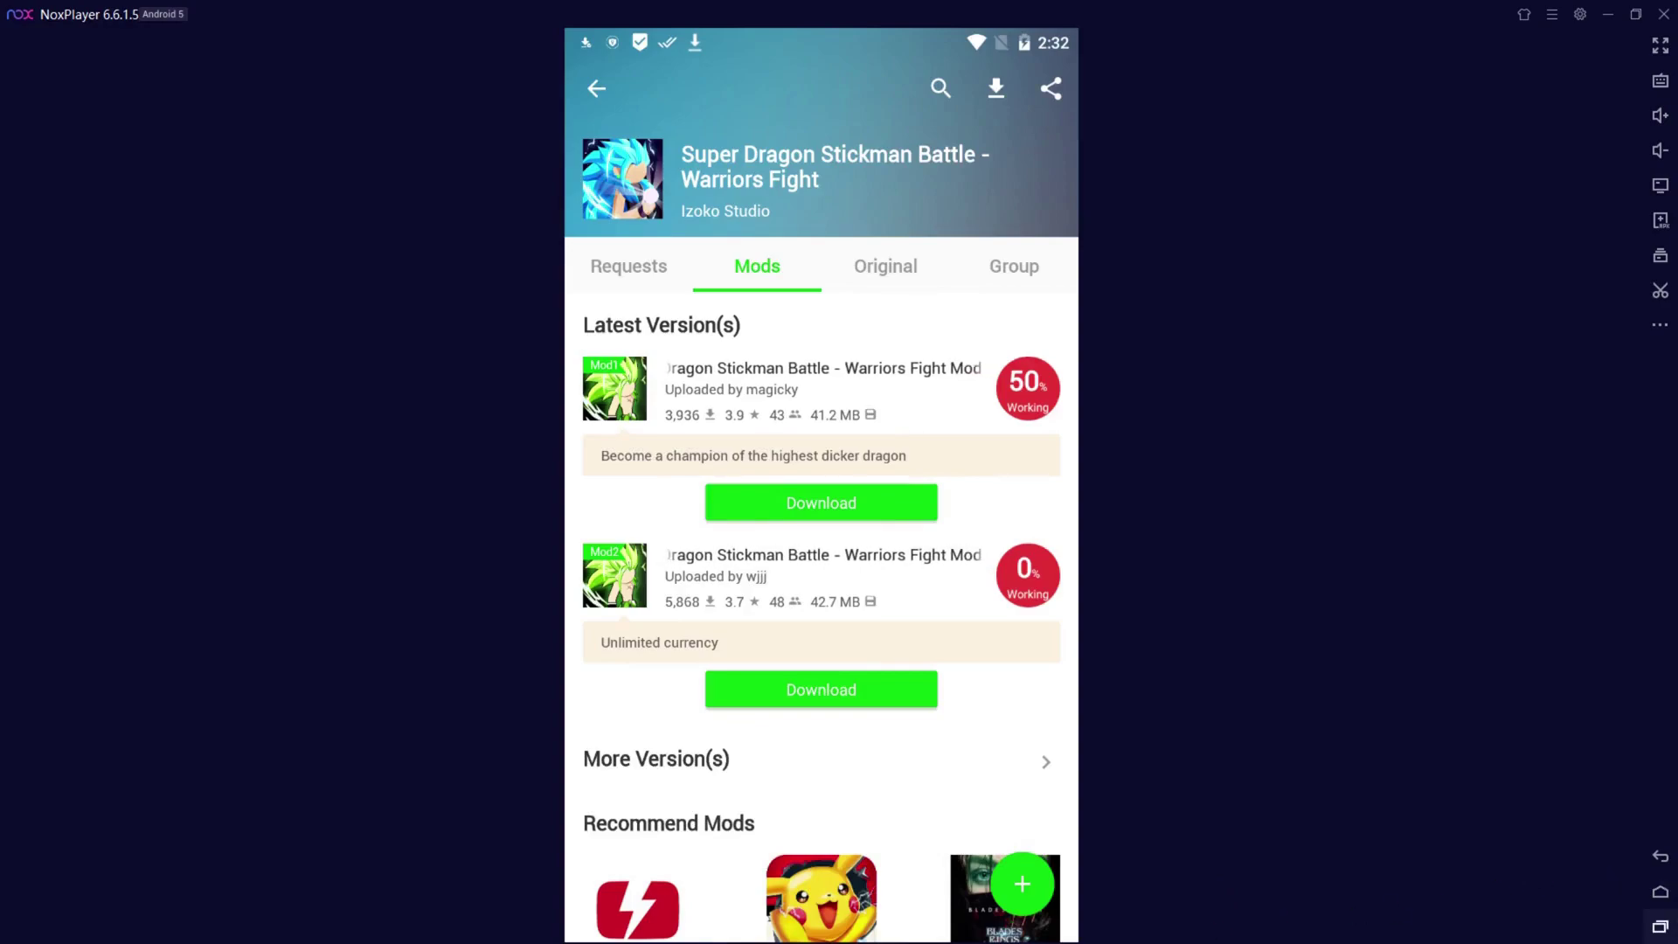
# - Go back to the Android home screen showing the Stick Dragon icon beside HappyMod
pyautogui.click(1660, 891)
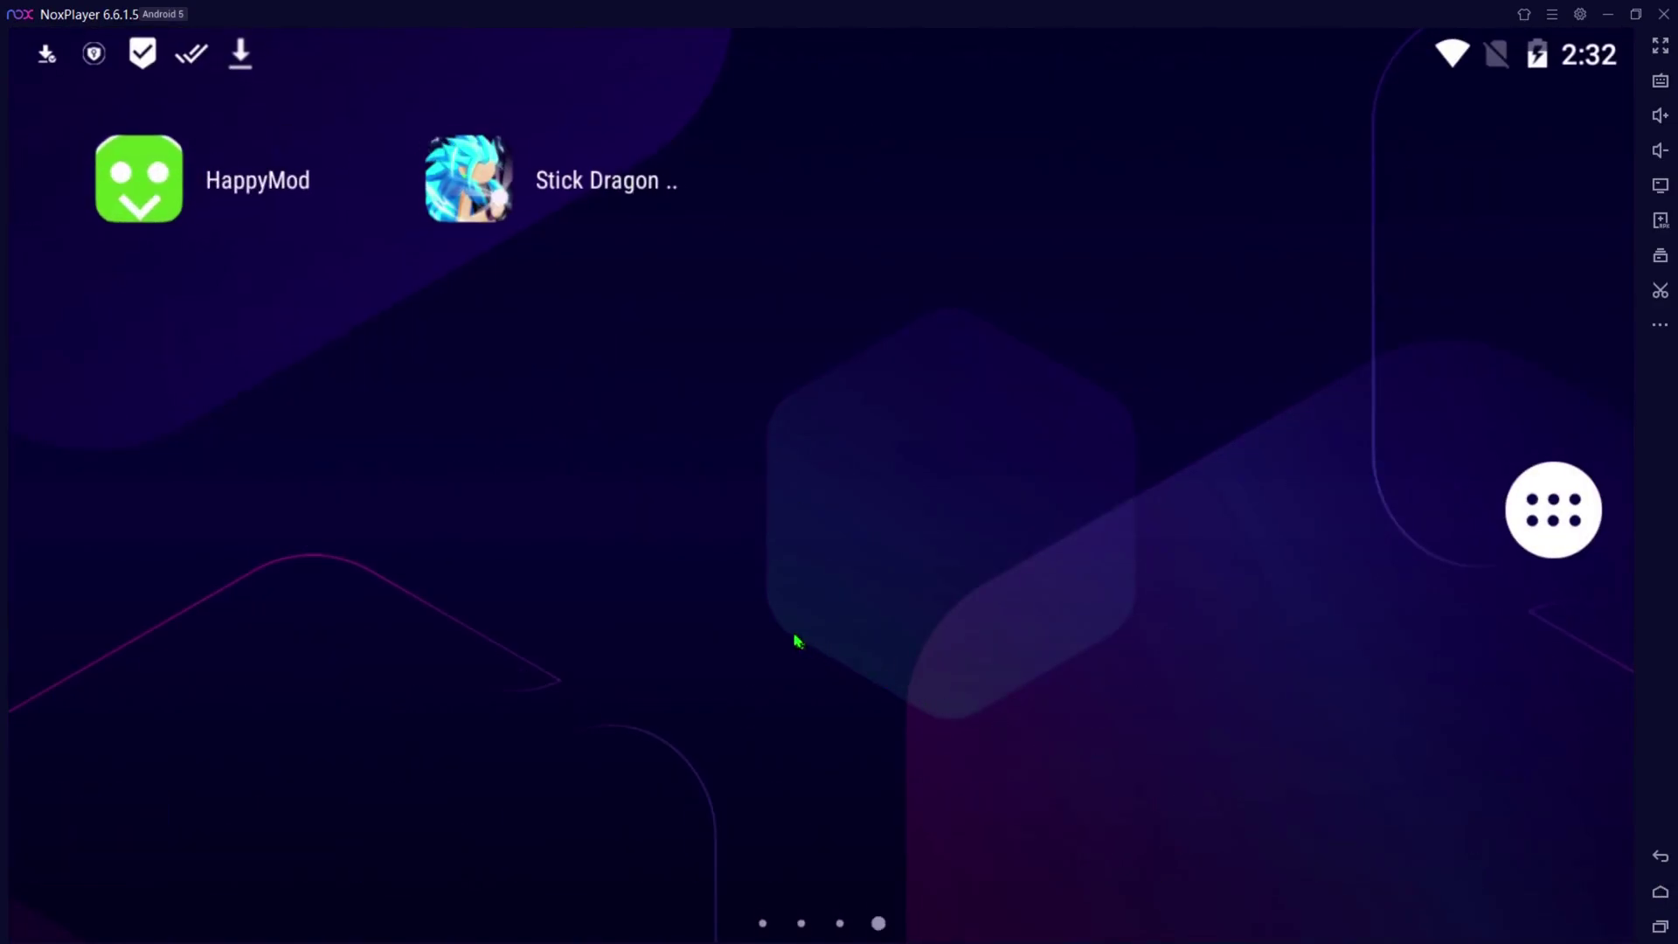